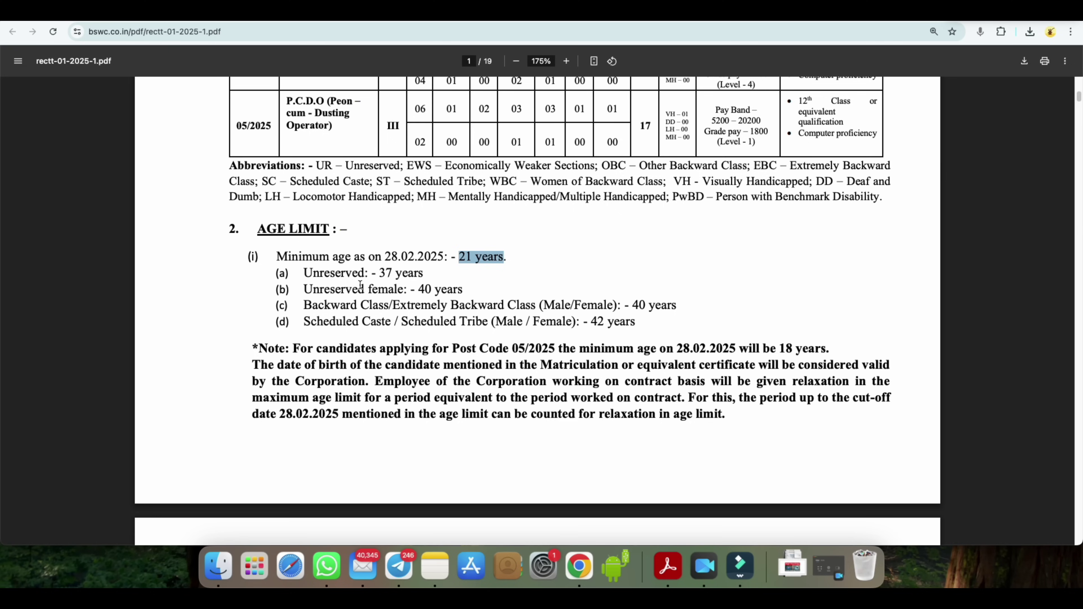
- Review the age limits for the unreserved, unreserved female, backward class and Scheduled Caste/Scheduled Tribe categories, marking the text while reading
double_click(315, 276)
drag(379, 273, 424, 274)
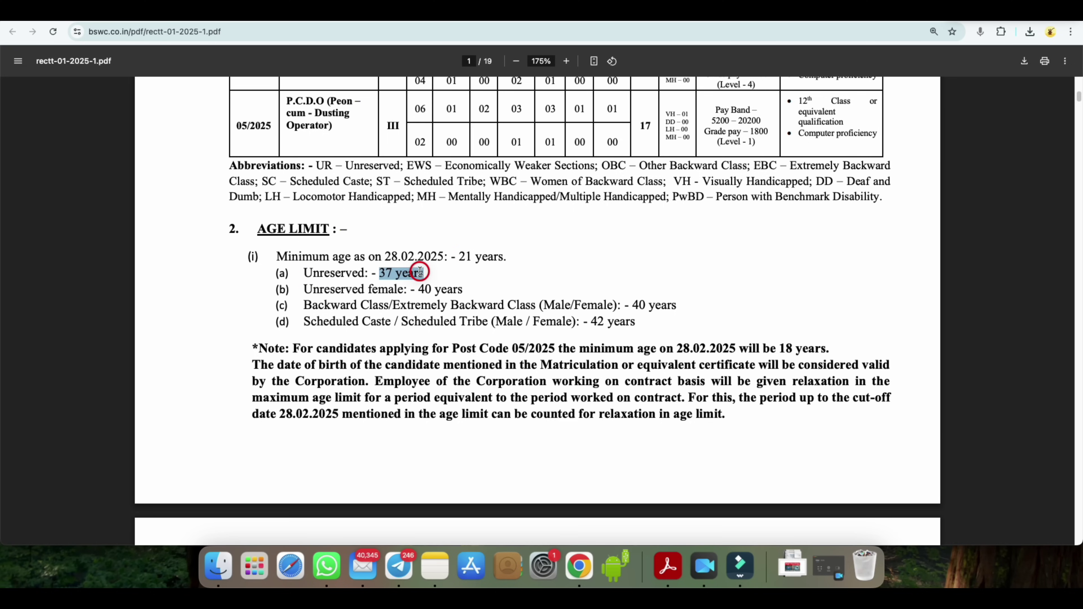
drag(310, 290, 447, 290)
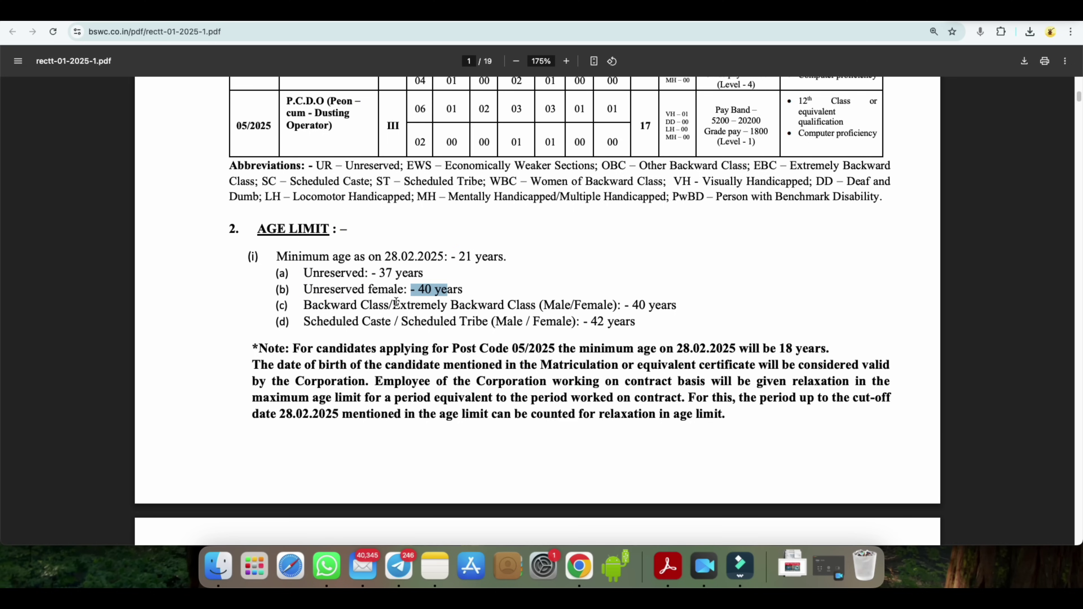
drag(541, 305, 654, 307)
drag(304, 322, 362, 322)
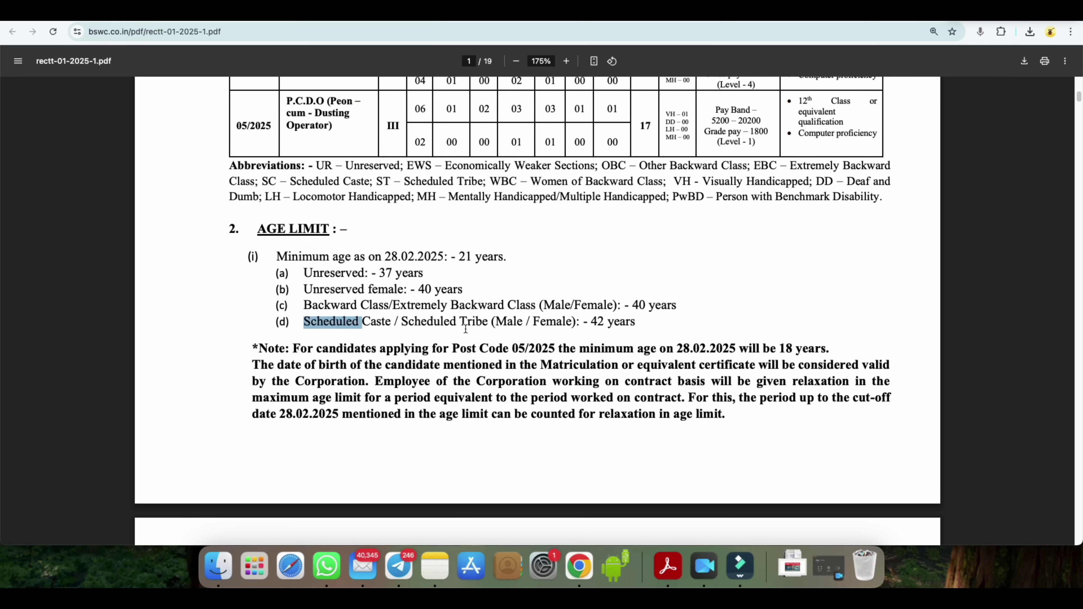
drag(589, 323, 616, 323)
- Read the essential educational qualifications for the Superintendent - I post in Table-2, highlighting the degree and computer diploma requirements
scroll(557, 375, down, 10)
scroll(557, 376, down, 10)
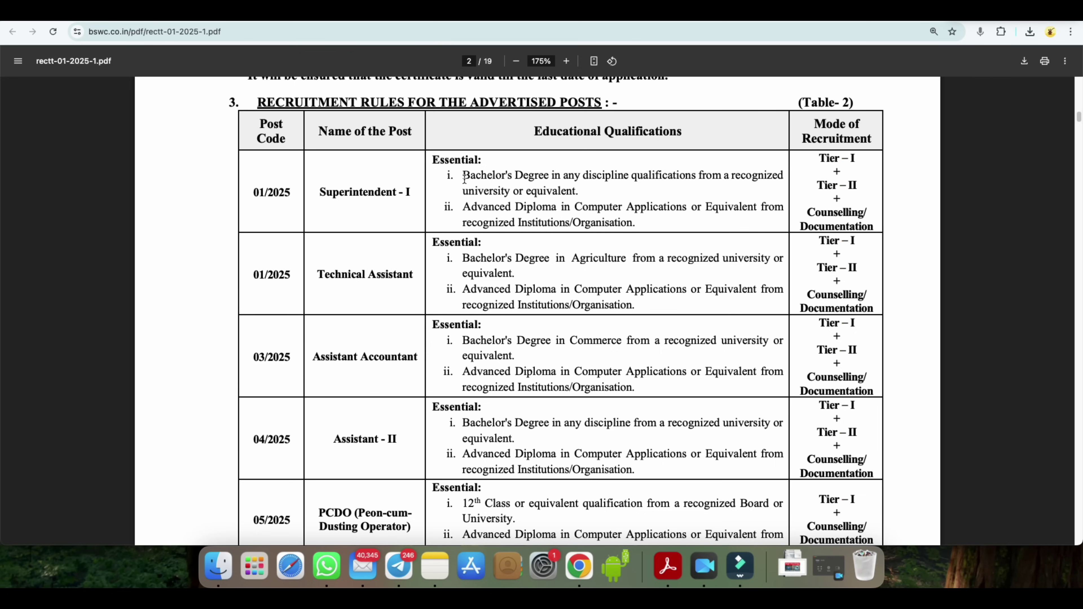
drag(464, 178, 576, 192)
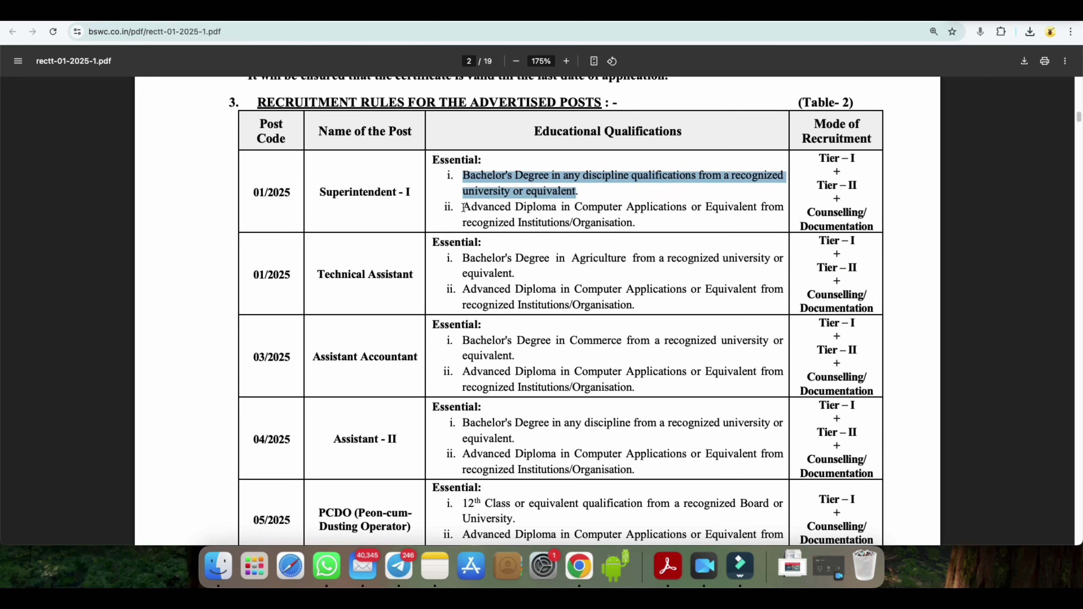
drag(464, 208, 686, 208)
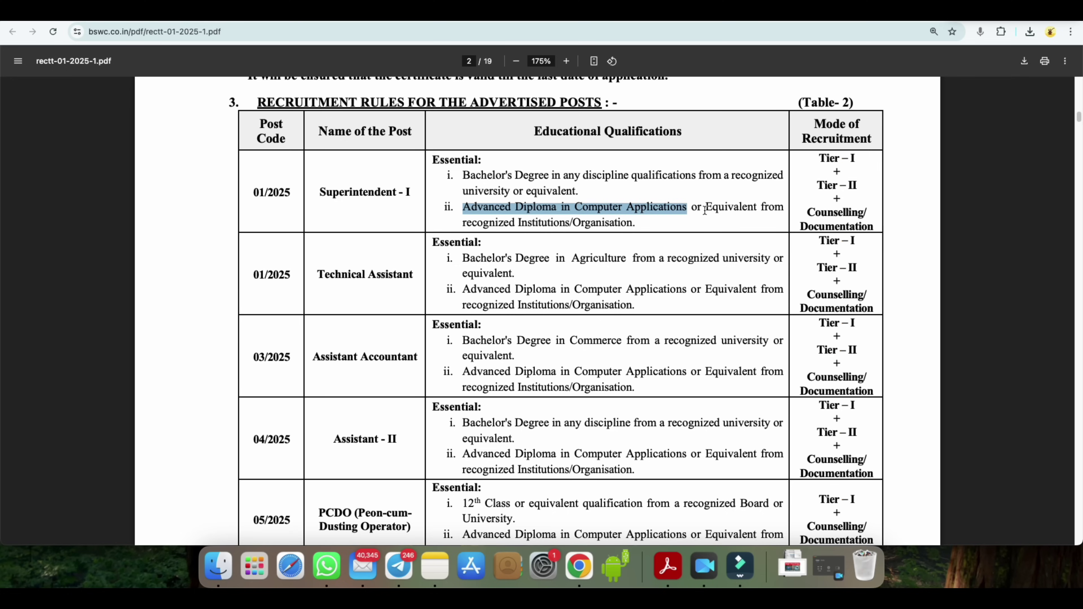
drag(705, 209, 777, 209)
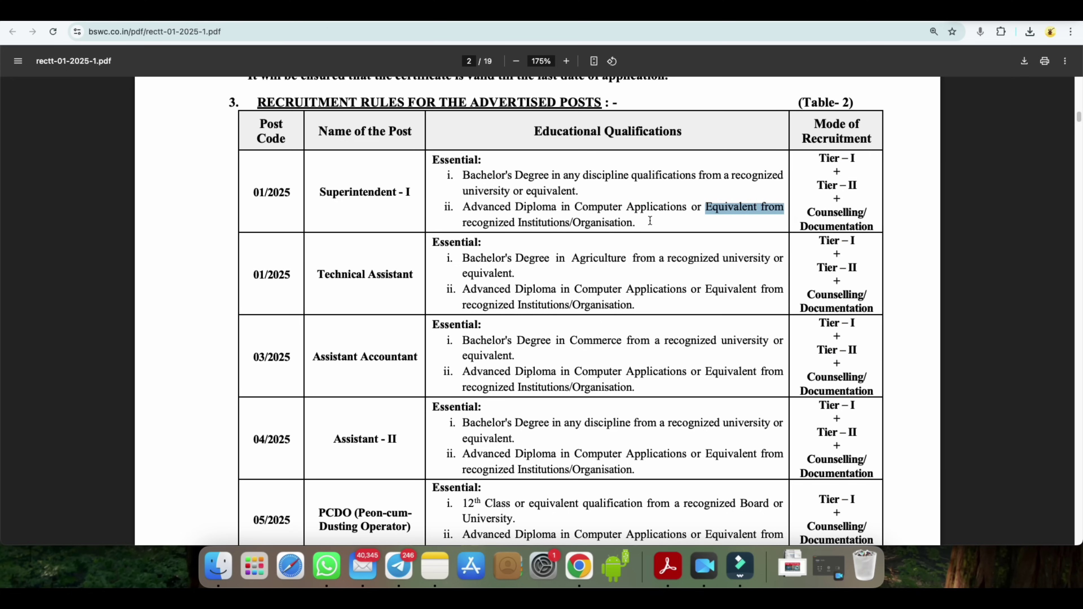
drag(464, 224, 636, 224)
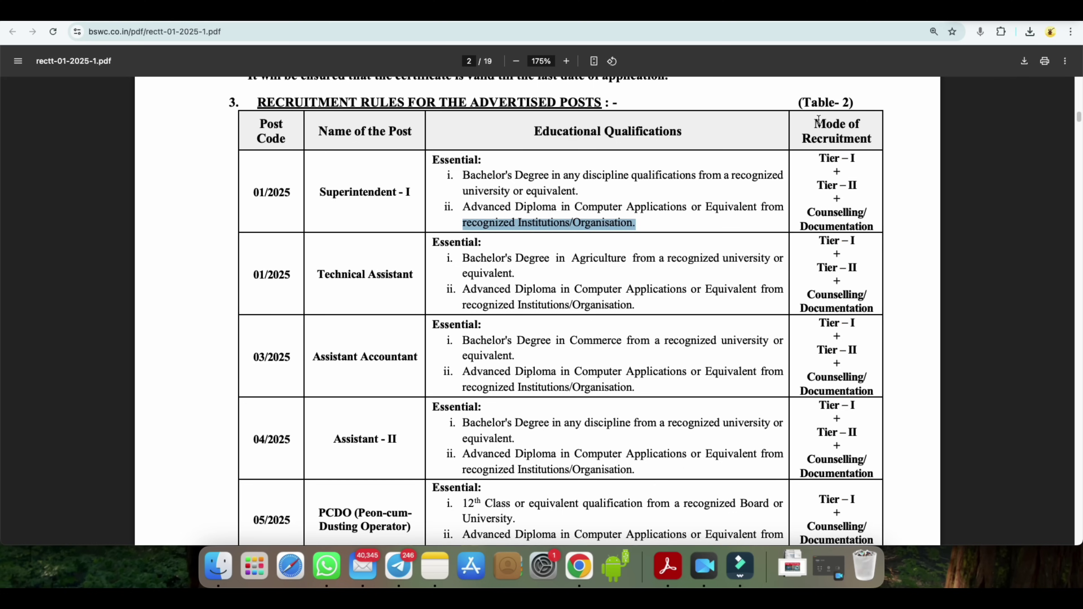
- Examine the mode of recruitment for the Superintendent - I post, highlighting each selection stage
drag(818, 121, 875, 133)
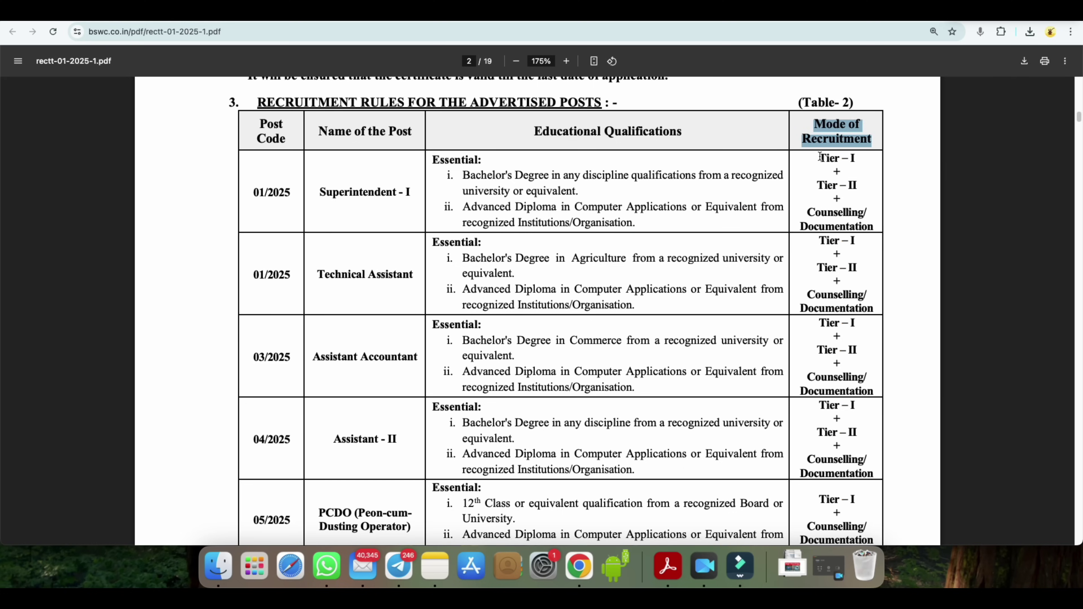
drag(820, 157, 861, 159)
drag(814, 185, 860, 182)
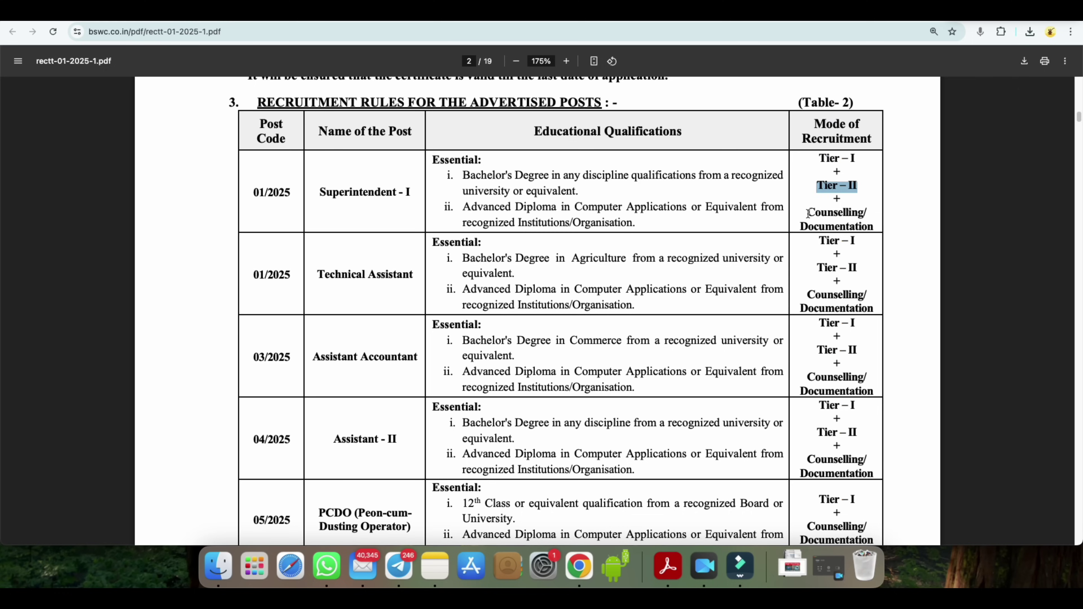
drag(807, 214, 874, 228)
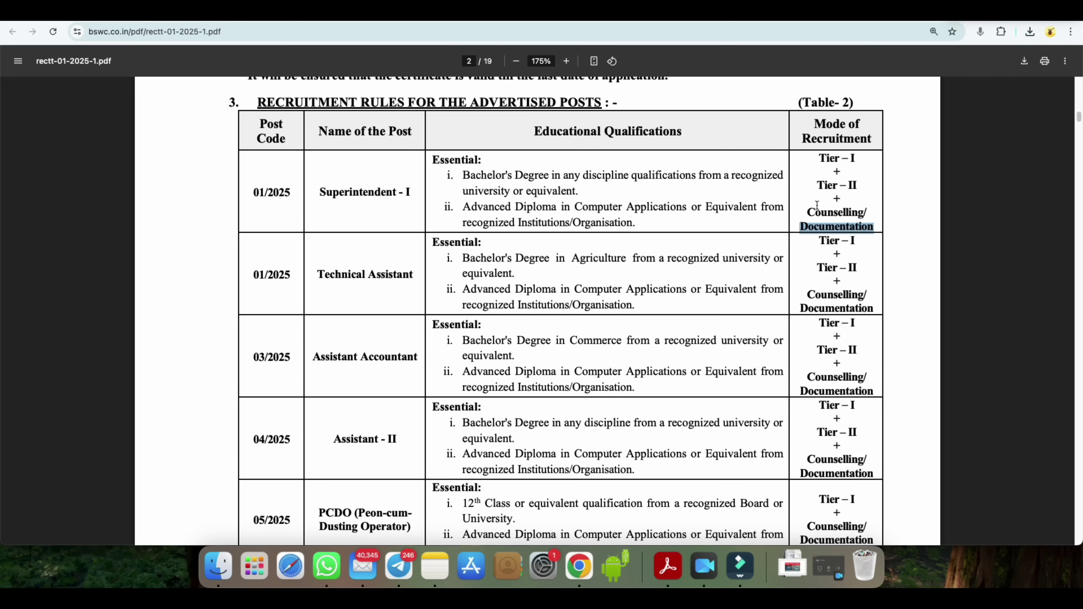
- Read the degree and computer diploma requirements for the Technical Assistant and Assistant Accountant posts, marking the text
scroll(657, 271, down, 2)
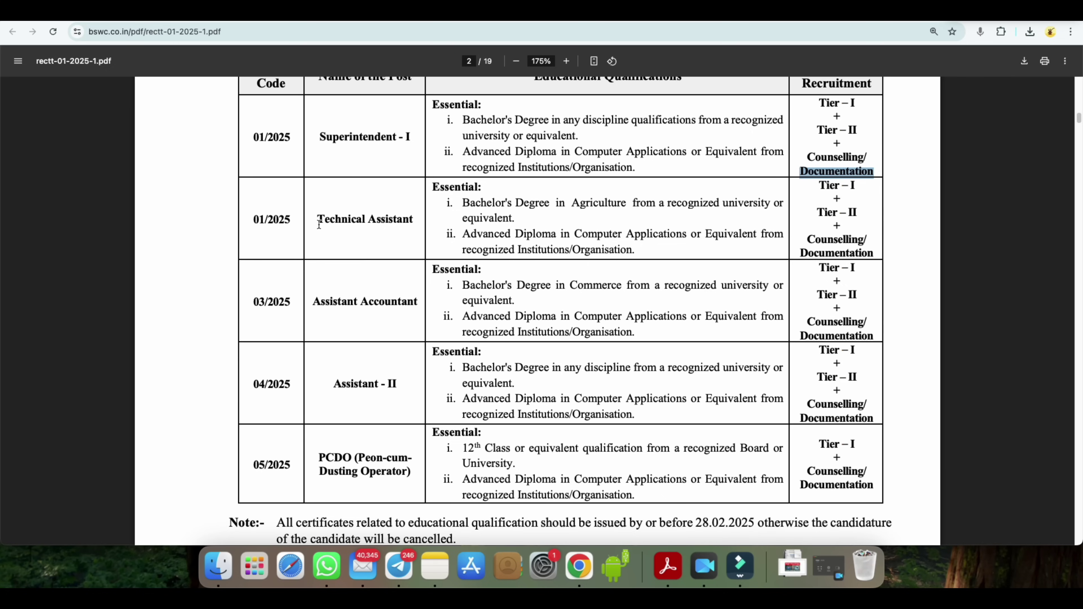
drag(317, 220, 617, 204)
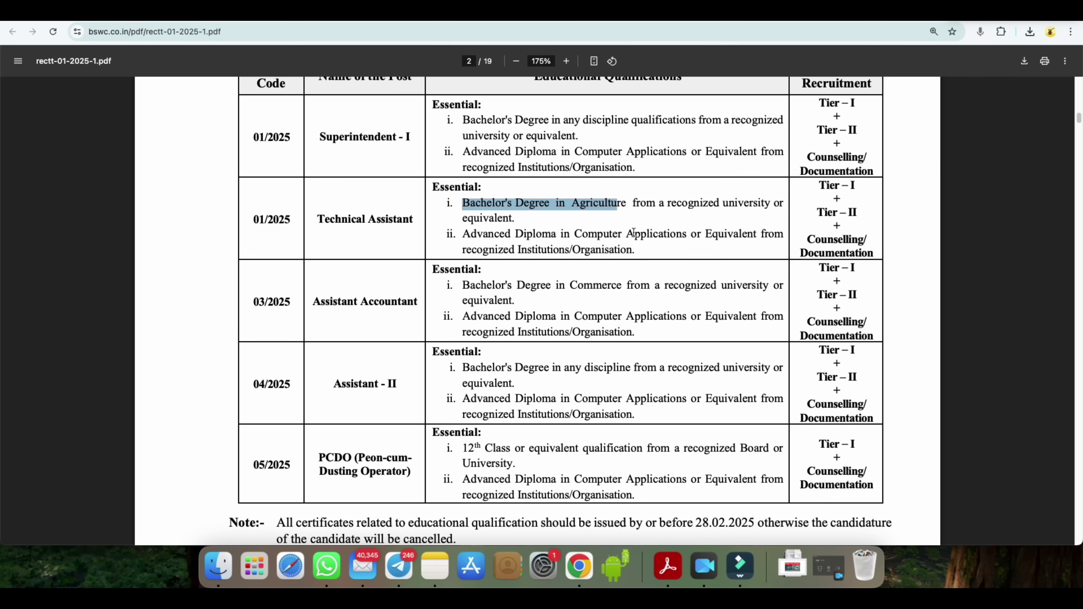
drag(464, 235, 622, 234)
scroll(629, 255, down, 2)
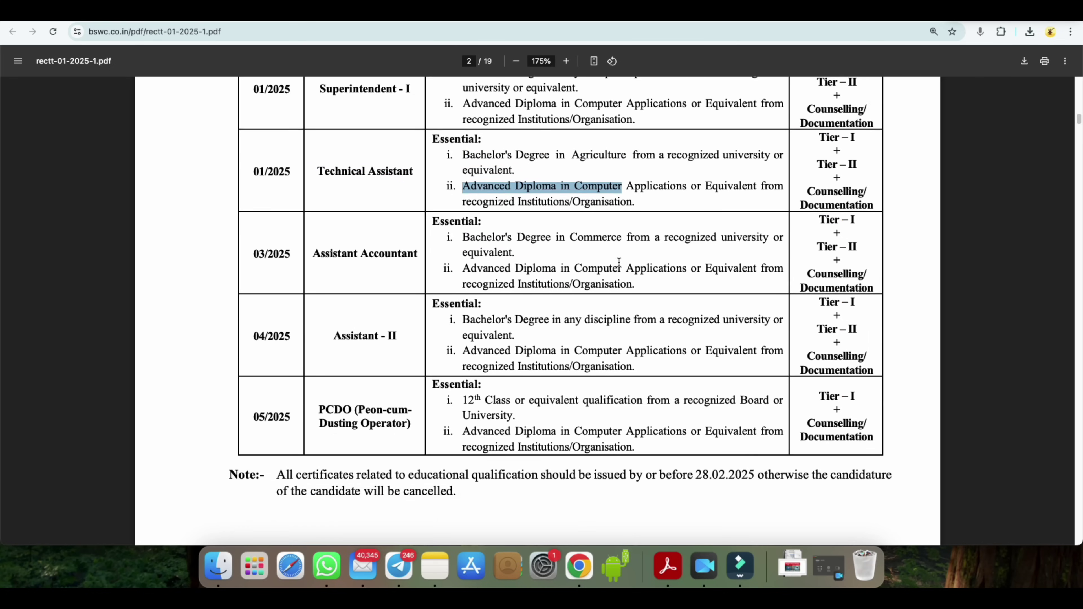
drag(453, 229, 625, 231)
drag(467, 263, 682, 261)
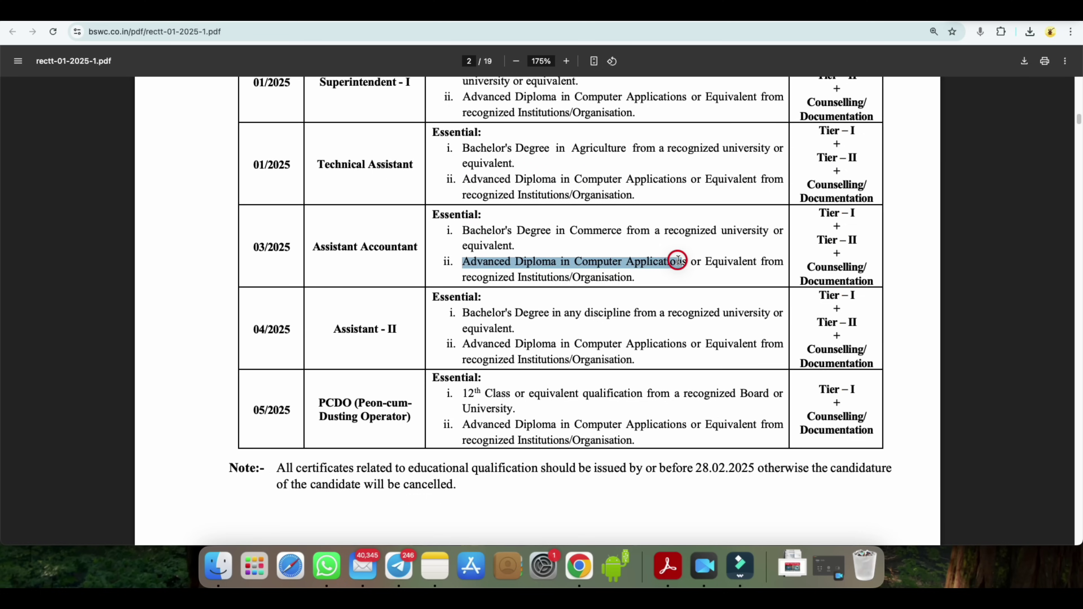
- Review the educational qualifications and mode of recruitment for the PCDO (Peon-cum-Dusting Operator) post, marking the relevant text
scroll(771, 268, down, 2)
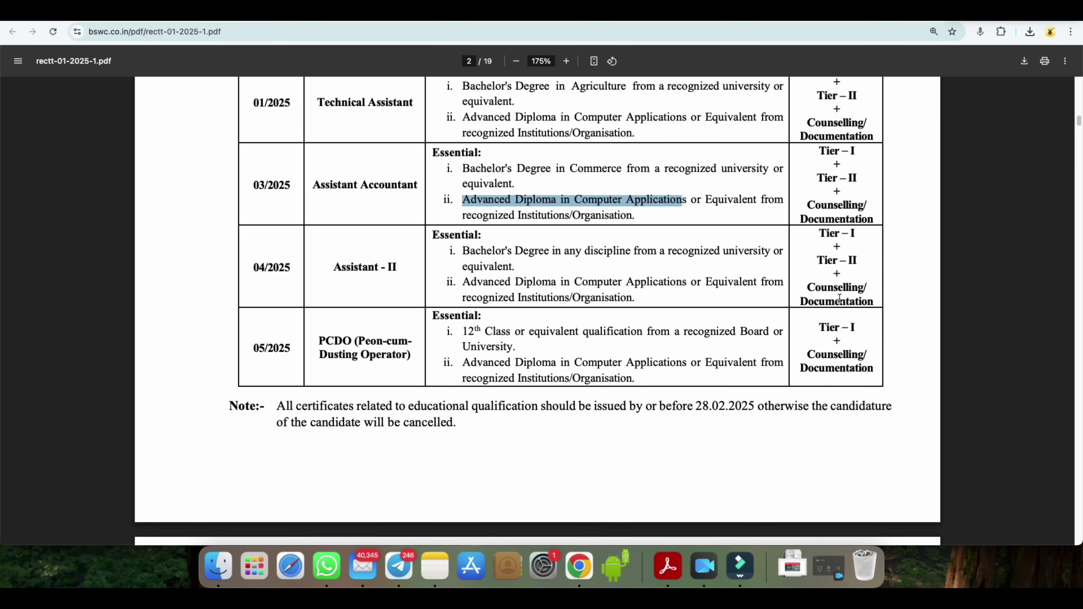
scroll(624, 331, down, 2)
drag(465, 292, 571, 291)
drag(467, 323, 687, 323)
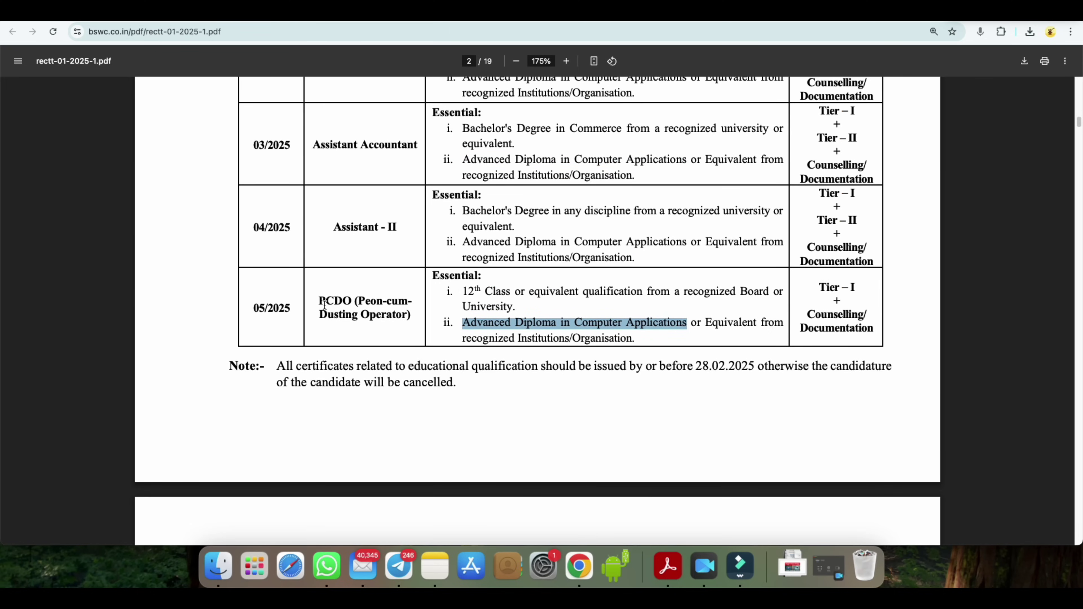
drag(324, 303, 396, 316)
drag(810, 293, 862, 289)
drag(801, 315, 846, 328)
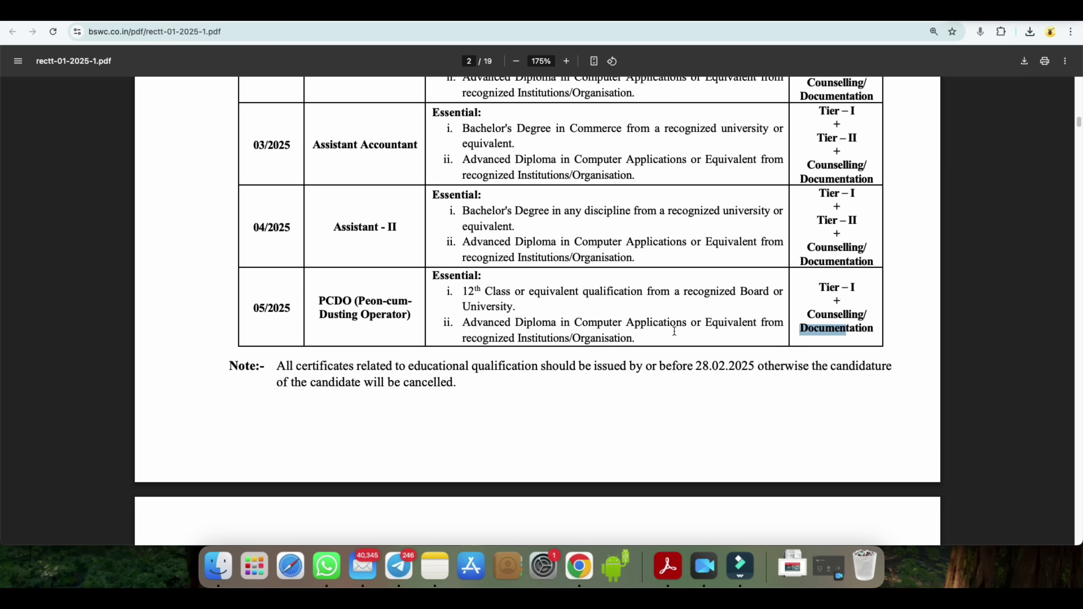
- Examine the application fee and intimation charges for SC, ST, PwBD and Women candidates in Table-3
scroll(675, 332, down, 10)
scroll(623, 347, down, 4)
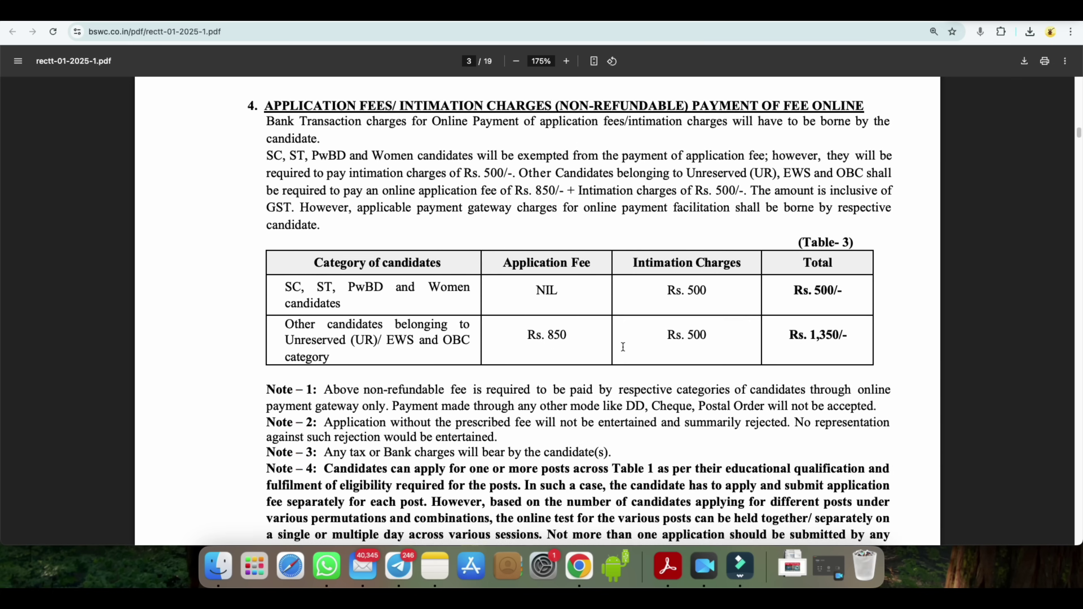
drag(285, 257, 402, 256)
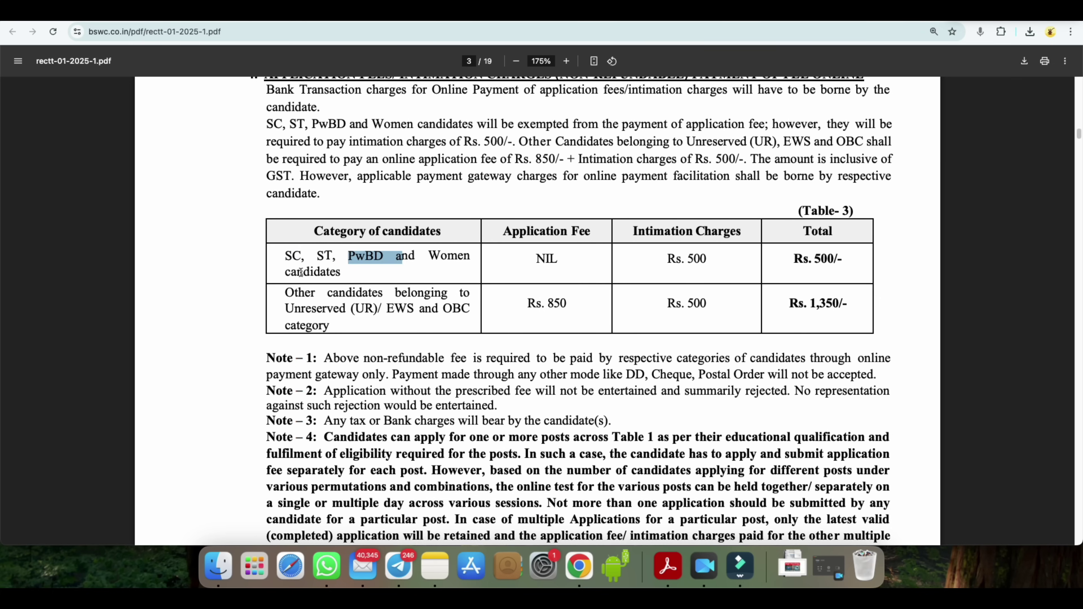
drag(299, 273, 626, 266)
drag(514, 232, 742, 233)
drag(688, 259, 753, 269)
- Check the application fee, intimation charges and total for Unreserved, EWS and OBC candidates in Table-3
drag(291, 294, 378, 294)
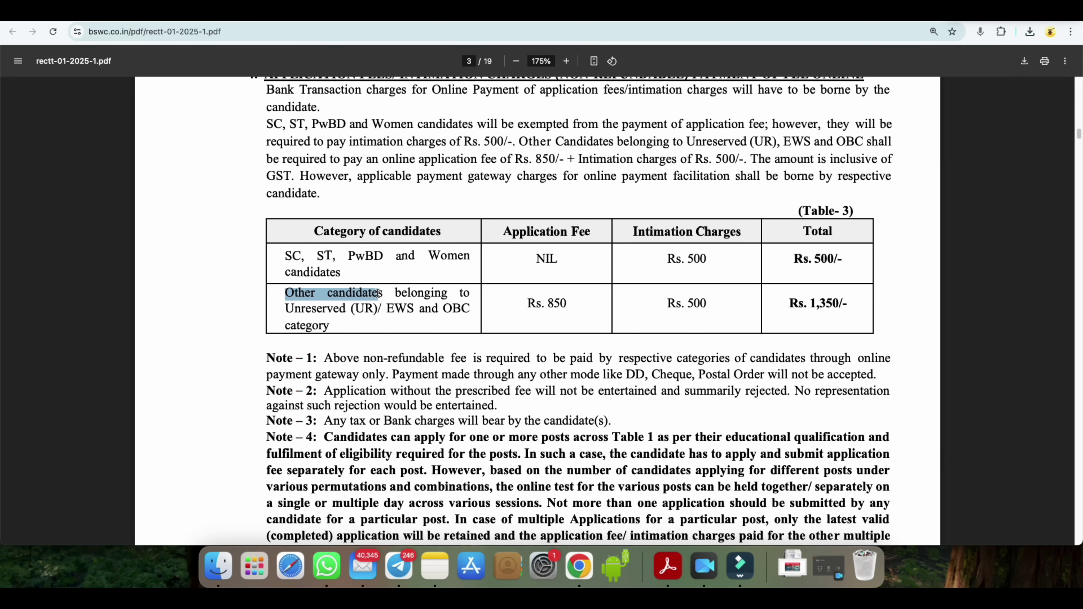
click(353, 310)
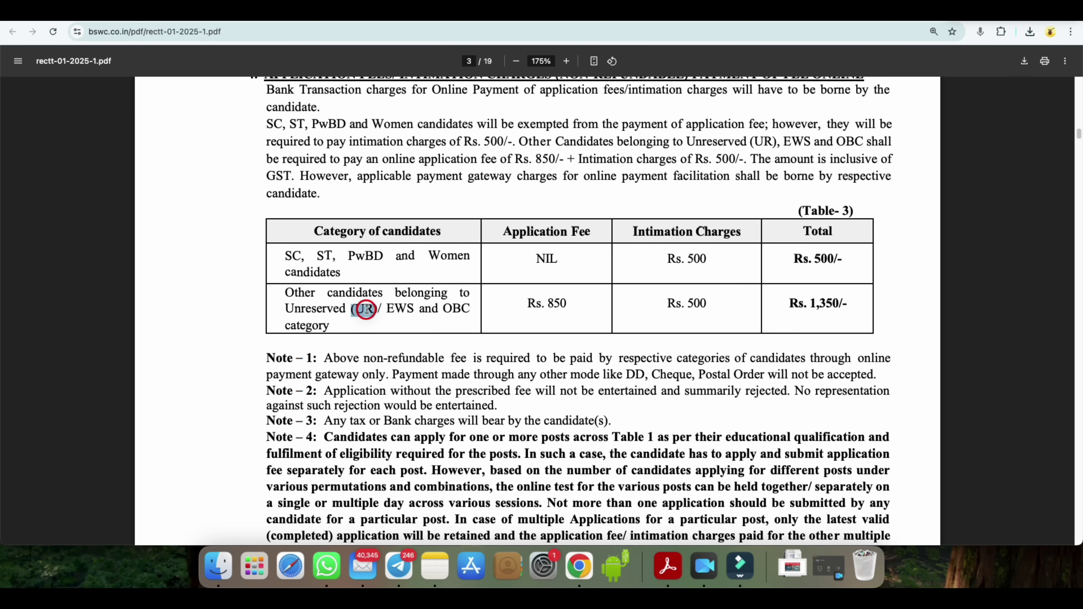
double_click(400, 308)
click(449, 308)
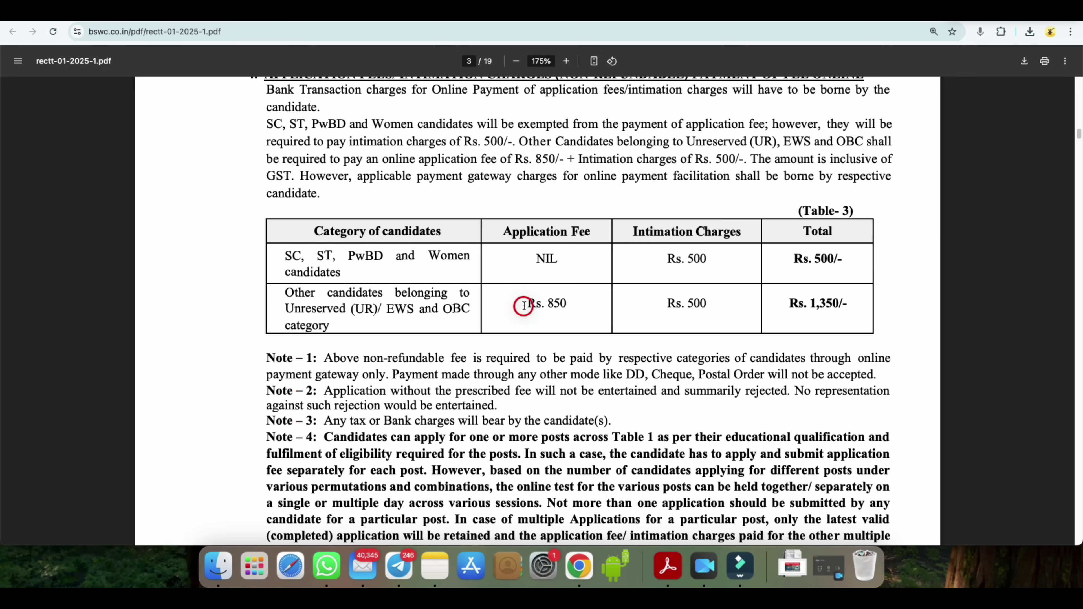
drag(514, 298, 562, 303)
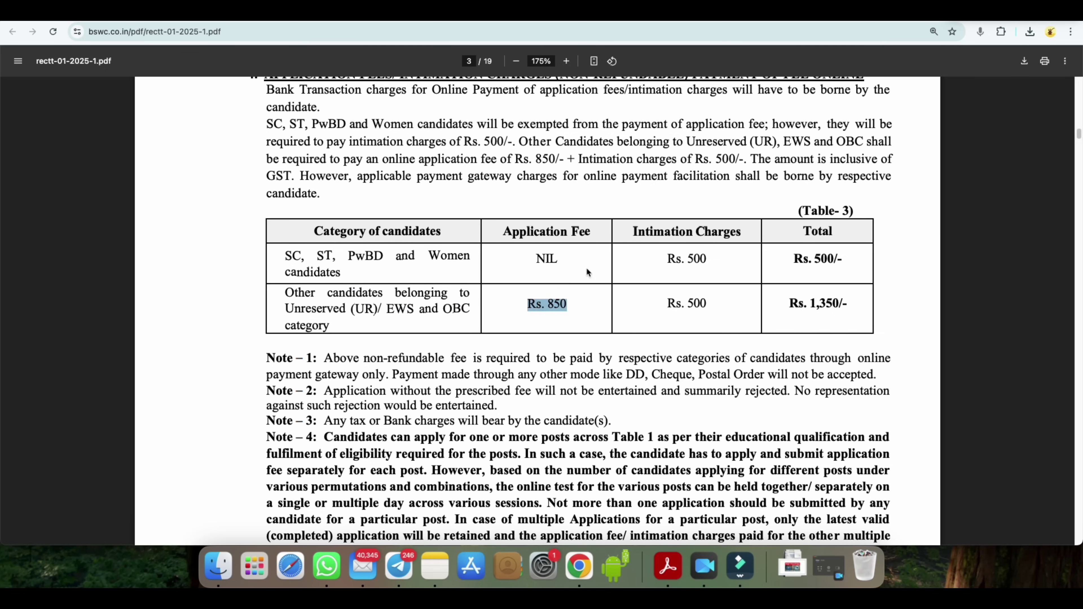
drag(692, 308, 709, 308)
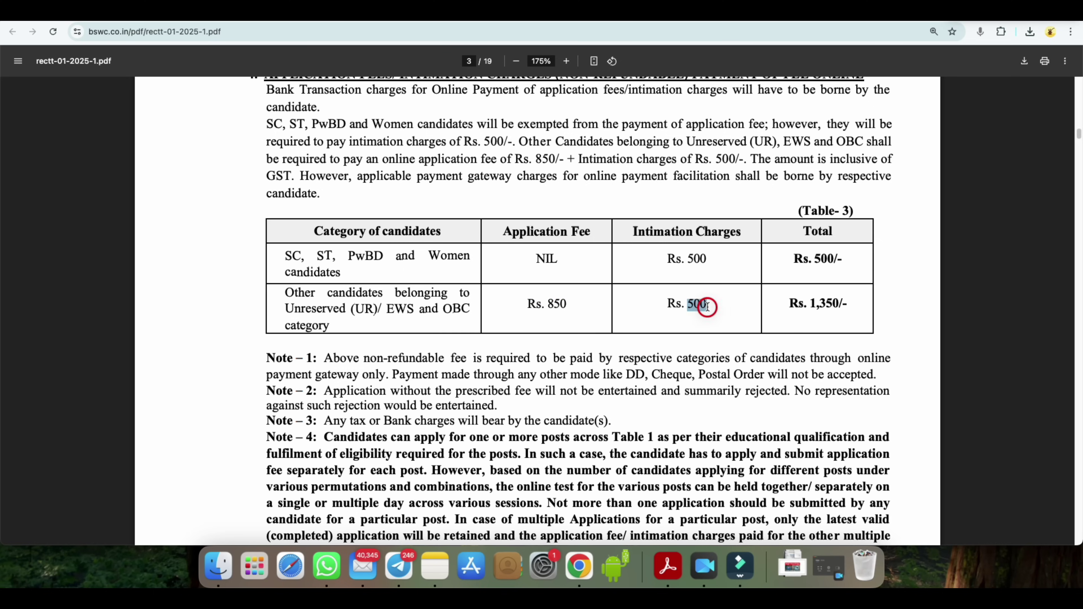
drag(623, 223, 730, 234)
drag(814, 305, 845, 313)
- Check the start and last dates for filling the online application in the Important Date section, highlighting both dates
scroll(705, 378, down, 5)
scroll(687, 399, down, 5)
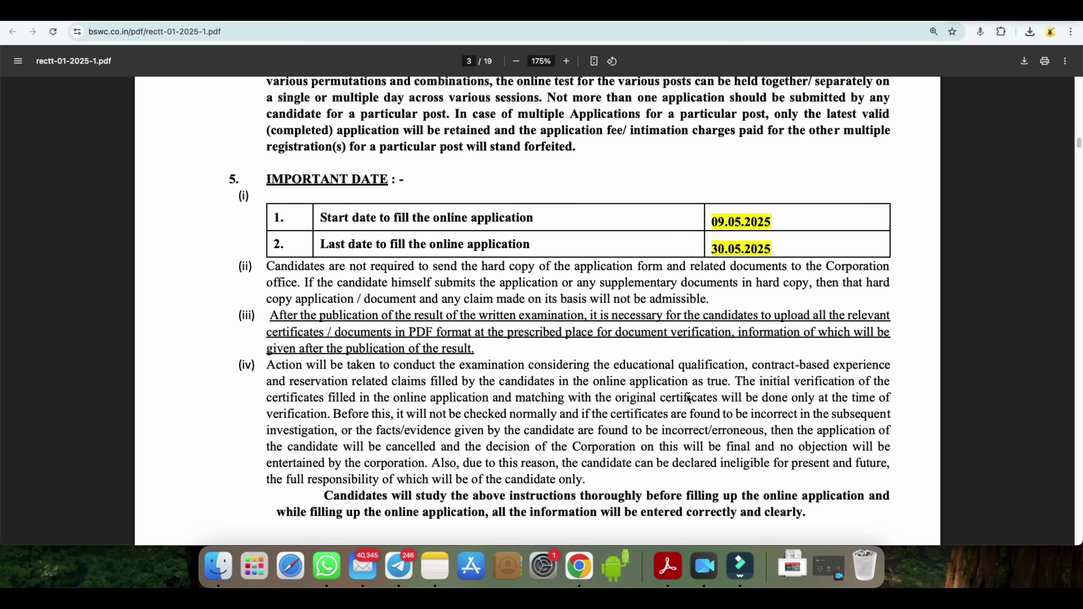
drag(712, 222, 767, 223)
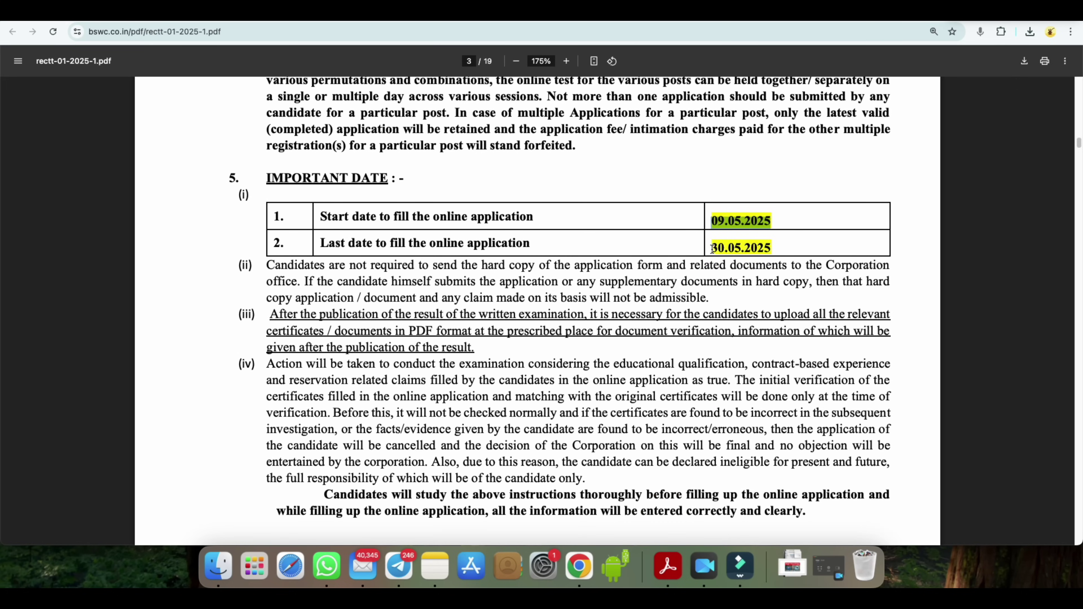
drag(712, 248, 764, 247)
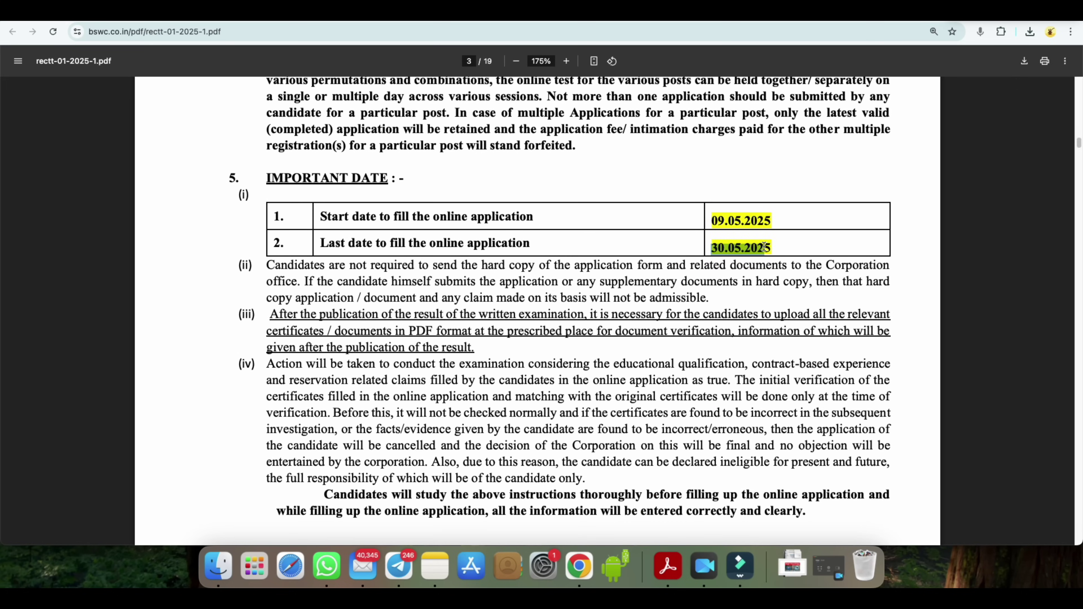
- Skim the notification's reservation rules, required certificates, other clauses, application procedure, and scanning and examination guidelines through page 12
scroll(685, 331, down, 20)
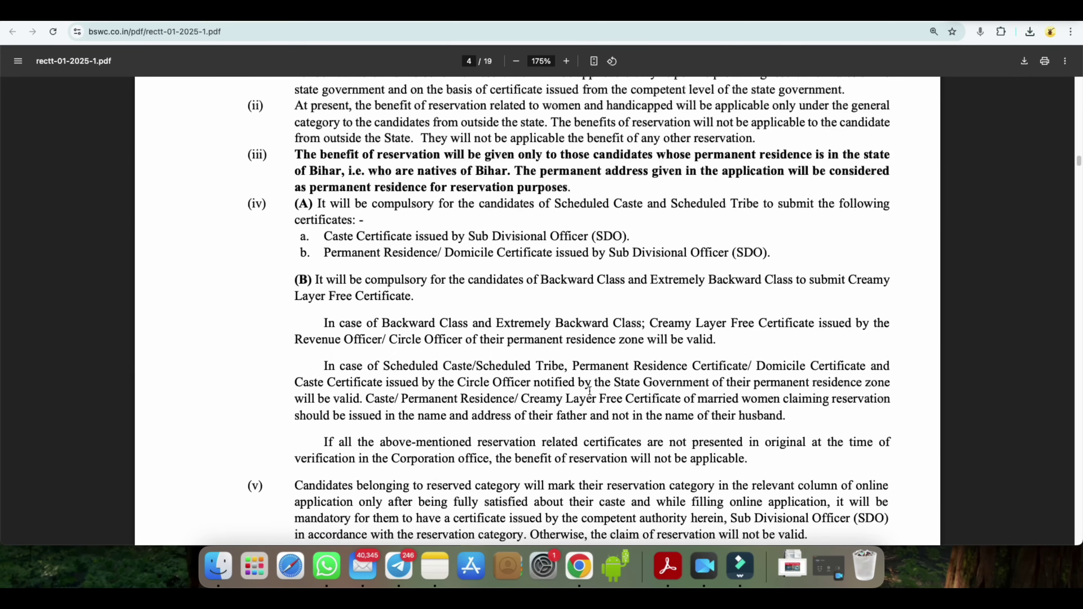
scroll(589, 393, down, 20)
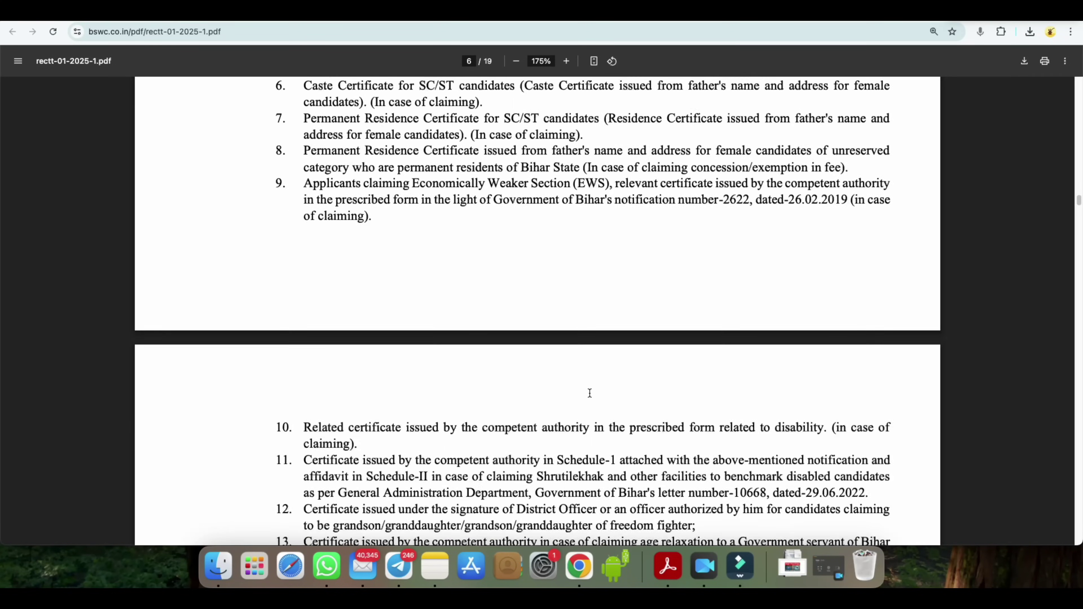
scroll(590, 393, down, 20)
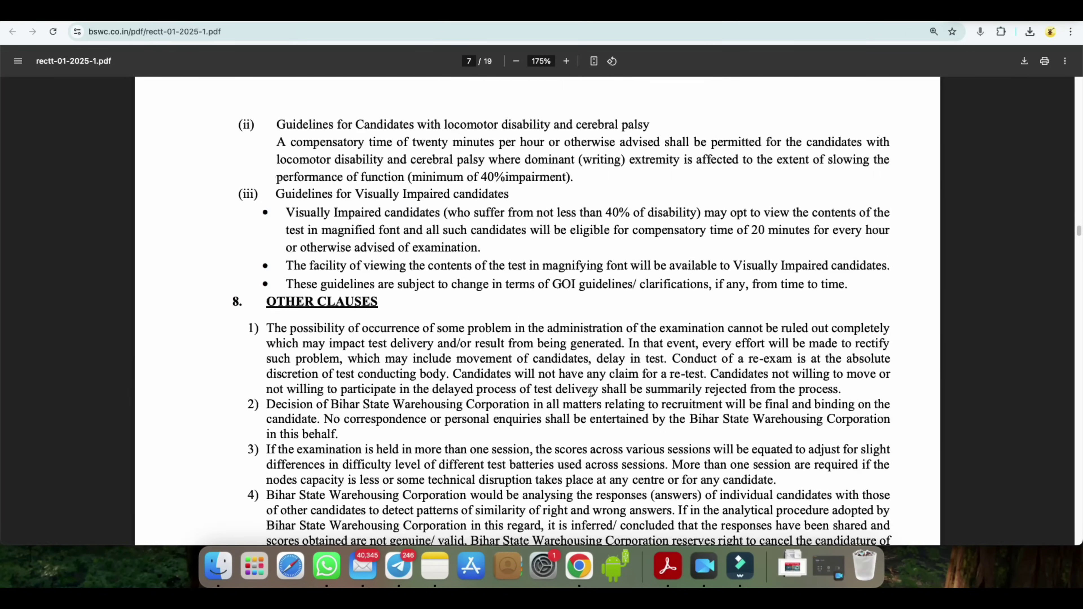
scroll(591, 393, down, 7)
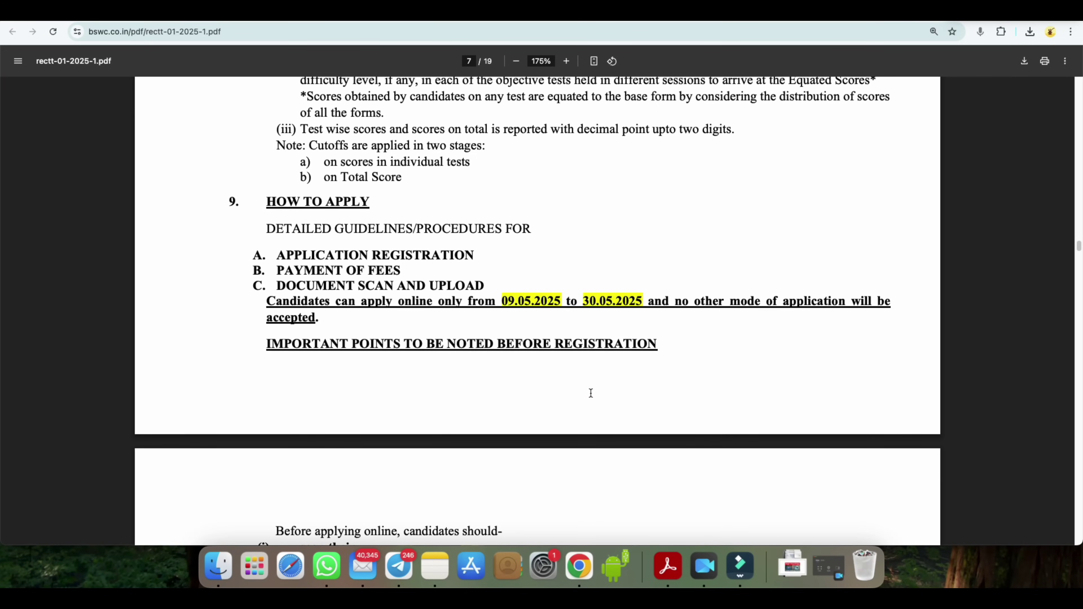
scroll(591, 393, down, 20)
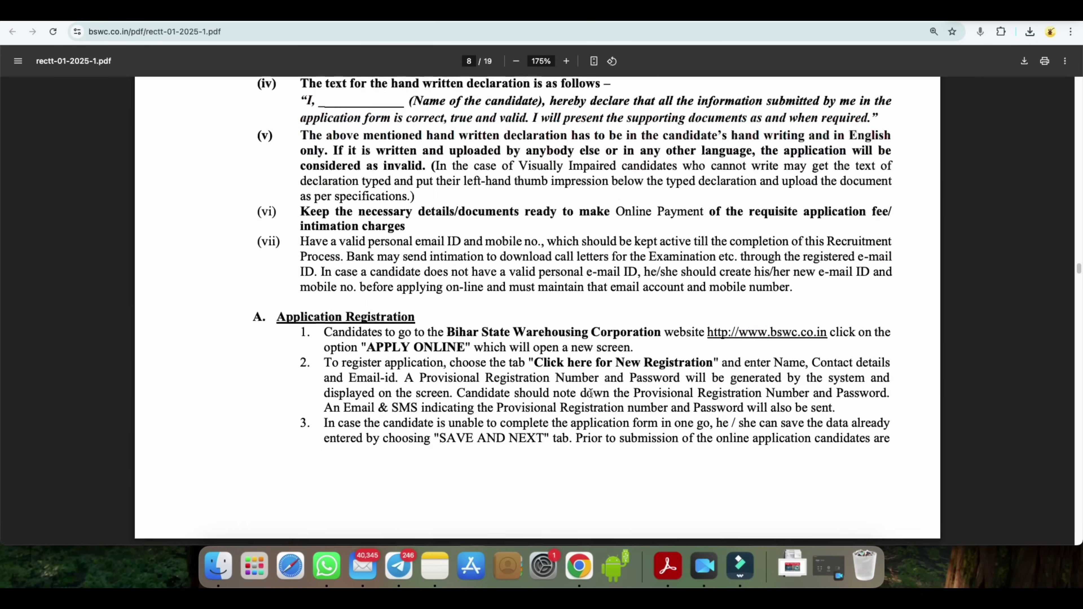
scroll(590, 392, down, 20)
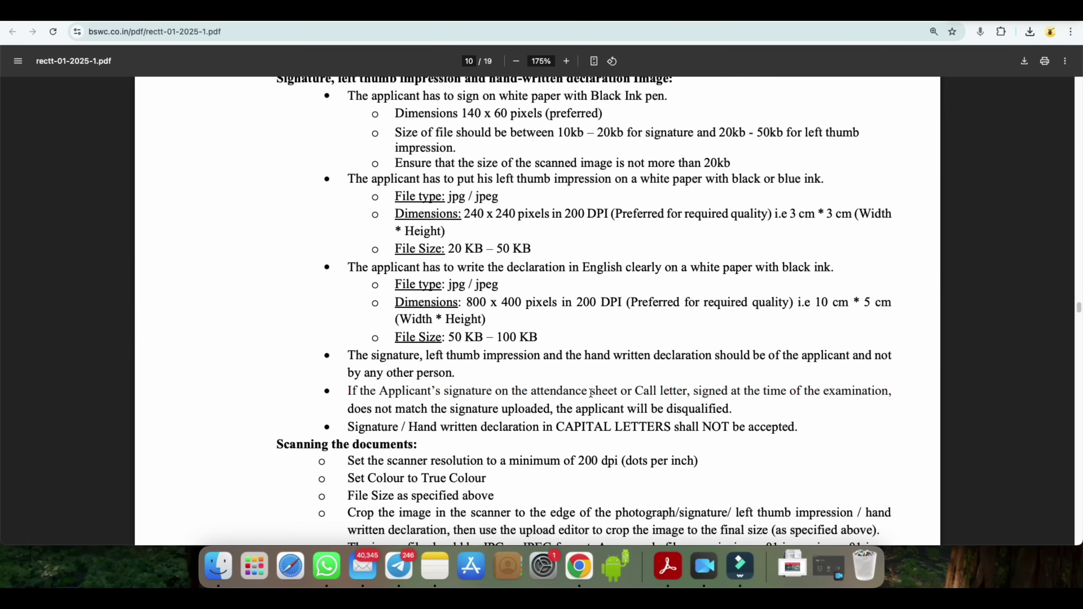
scroll(591, 393, down, 20)
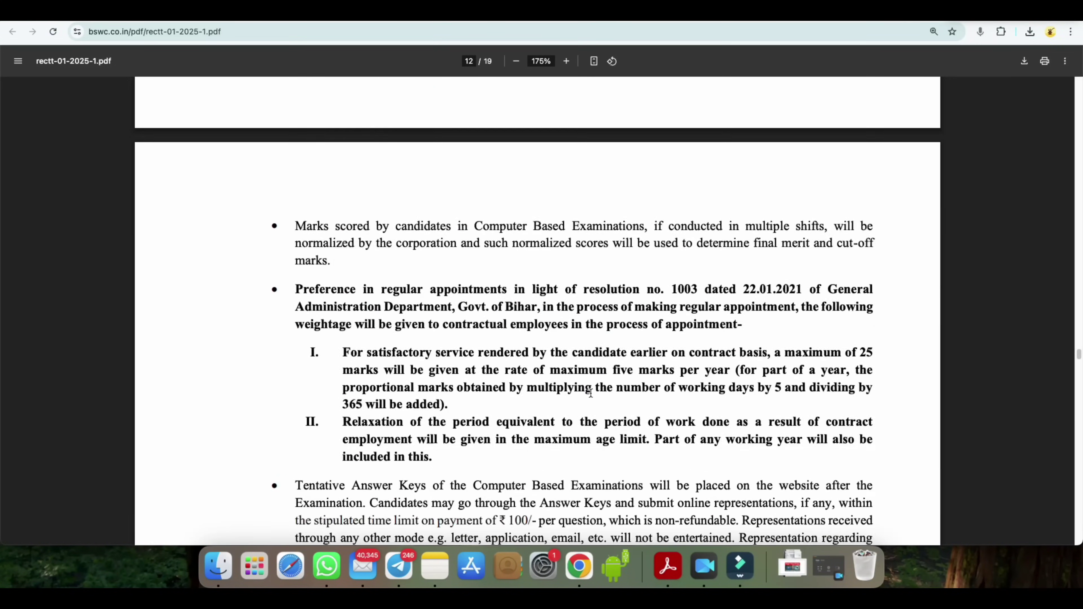
- Review the Tier-I examination scheme in Table-4 and its indicative syllabus, marking the scheme title, allotted time column and syllabus heading
scroll(591, 393, down, 15)
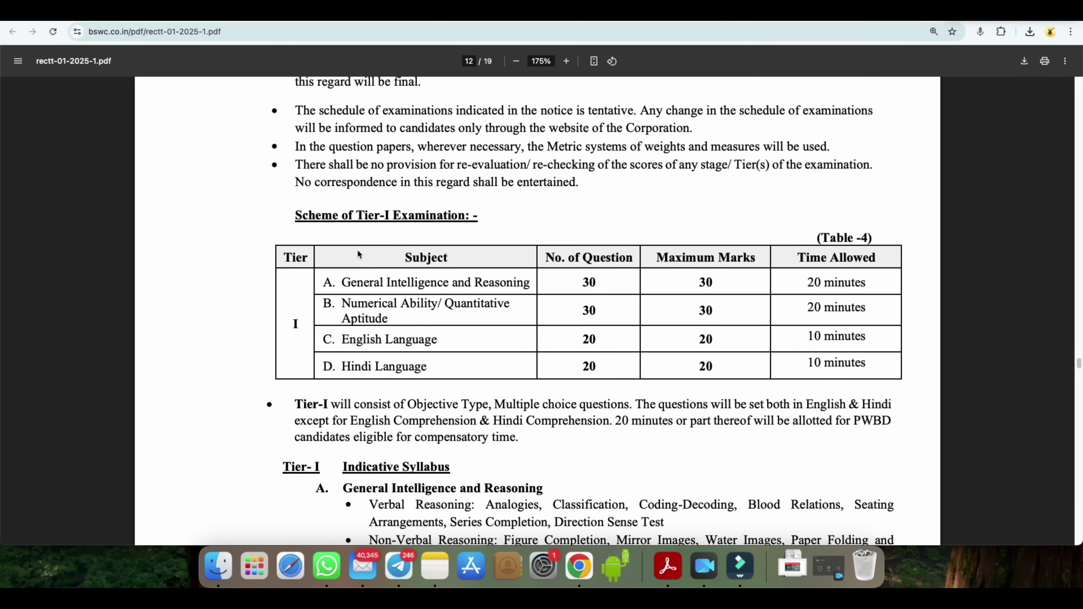
drag(298, 216, 458, 220)
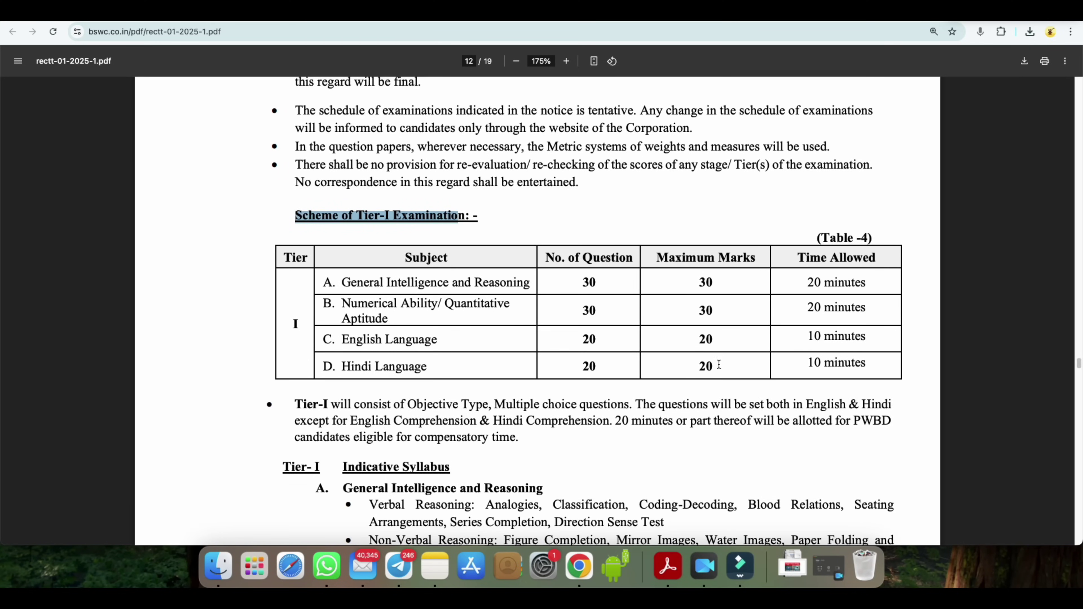
drag(800, 258, 876, 258)
scroll(693, 389, down, 6)
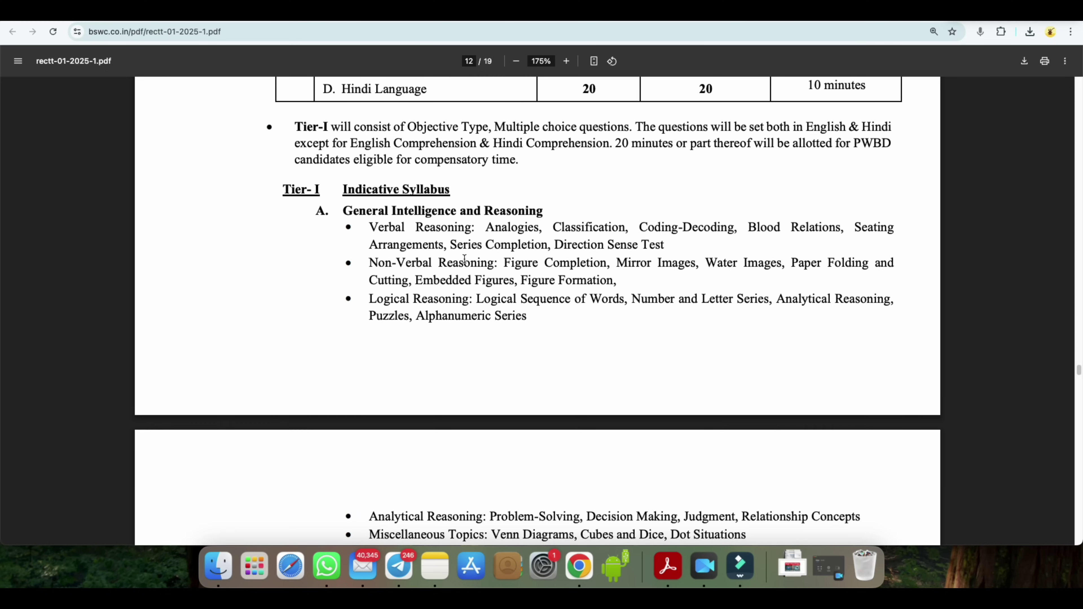
drag(394, 188, 434, 188)
- Examine the Tier-II examination scheme in Table-5, marking the General Intelligence and Reasoning subject
scroll(529, 424, down, 20)
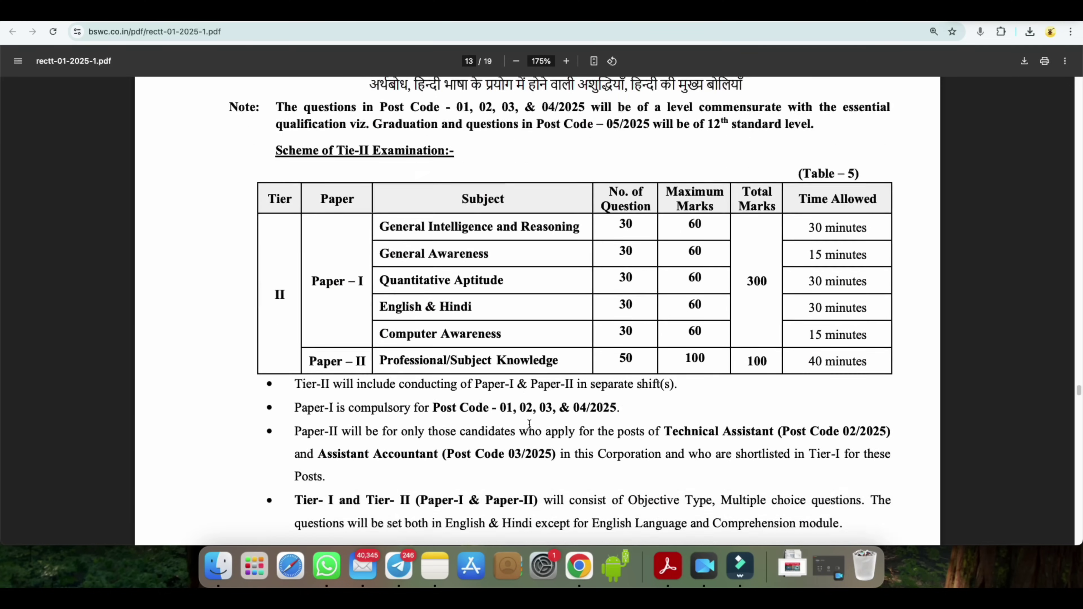
scroll(529, 424, up, 8)
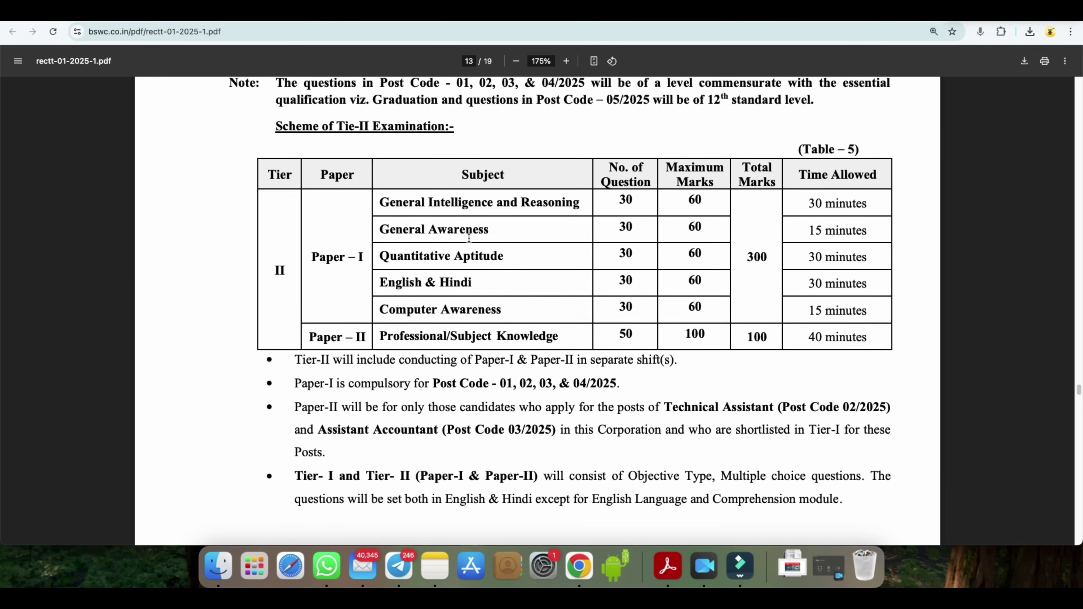
drag(381, 201, 563, 202)
- Open the Shiksha Bindu website from the Google results and open its BSWC Recruitment 2025 article under Latest Jobs
key(ctrl+Tab)
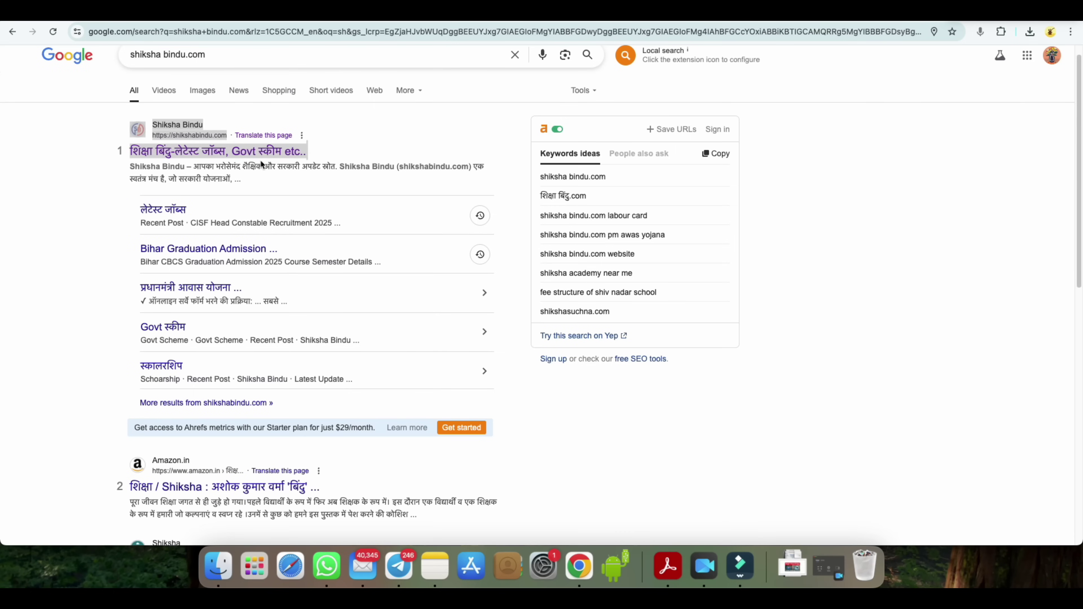
click(203, 153)
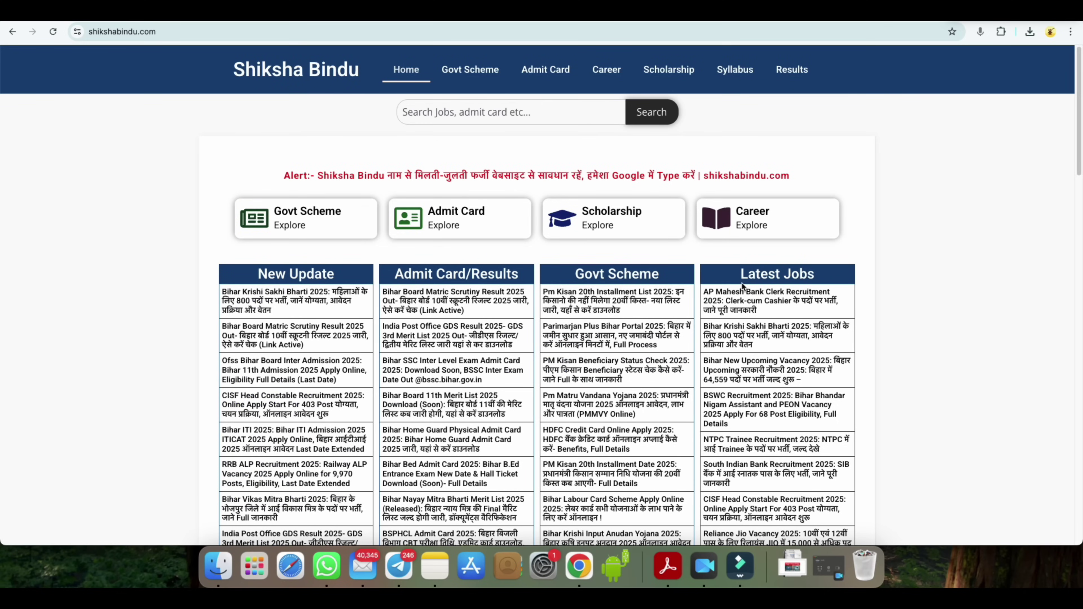
drag(740, 275, 807, 276)
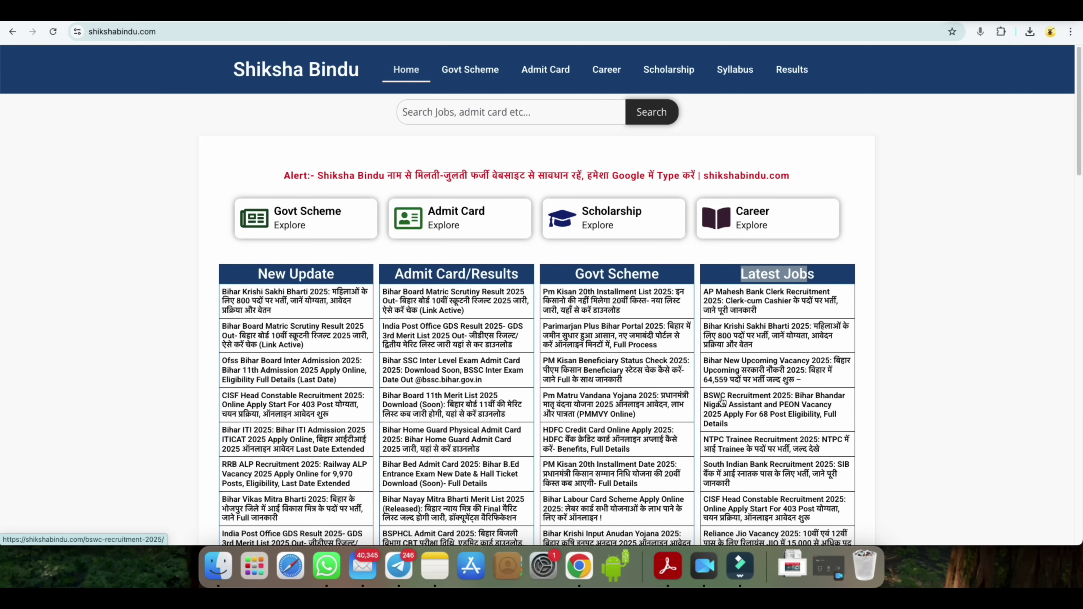
click(776, 402)
- Read through the BSWC Recruitment 2025 article's post details, dates, fees, age limits and application process down to Important Links
scroll(495, 370, down, 4)
scroll(495, 373, down, 20)
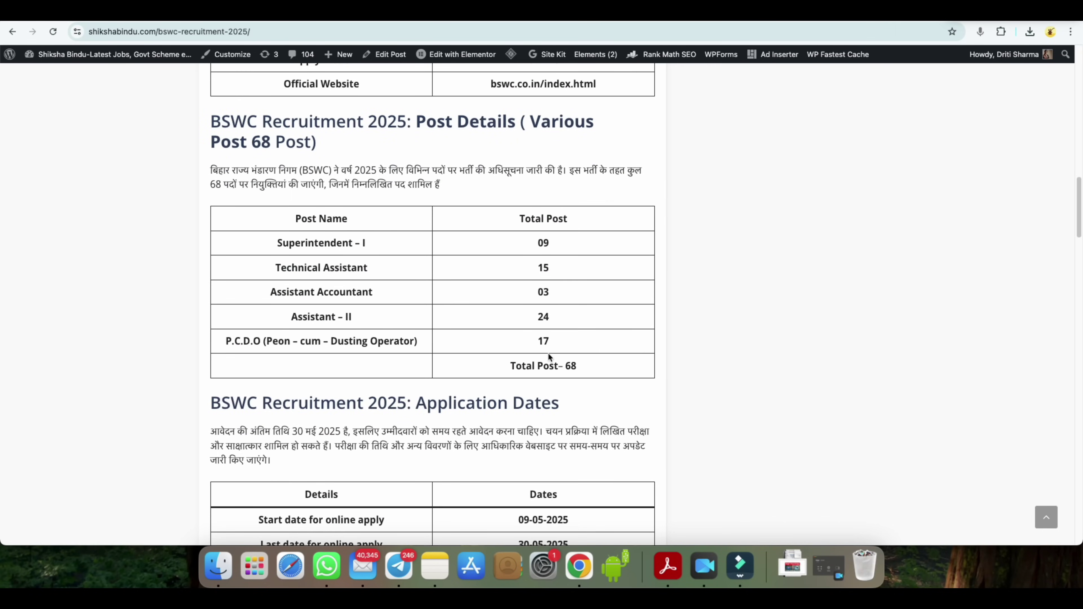
scroll(552, 384, down, 7)
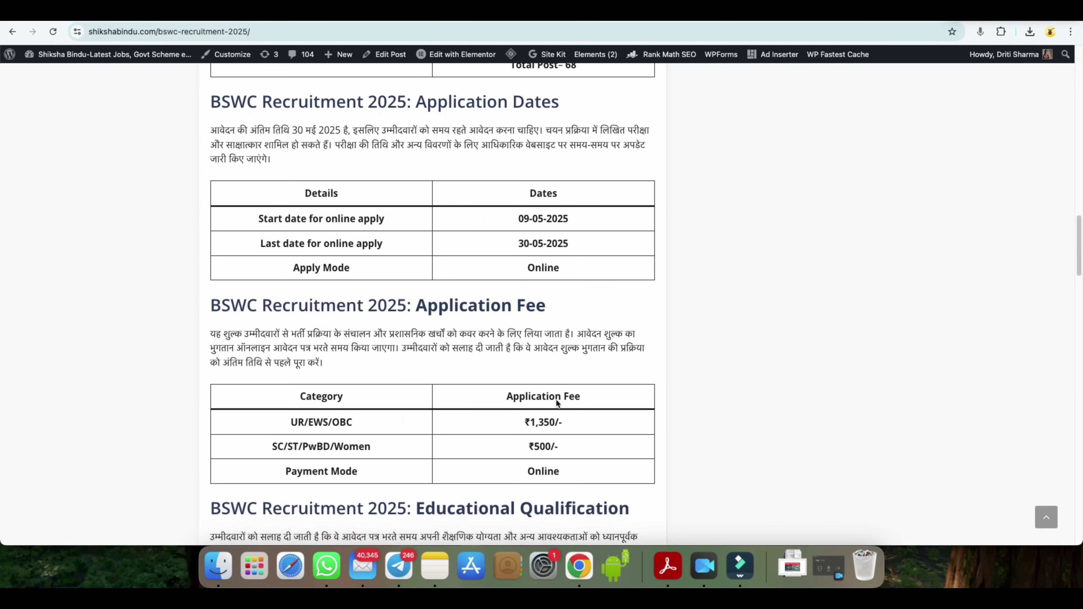
scroll(554, 384, down, 18)
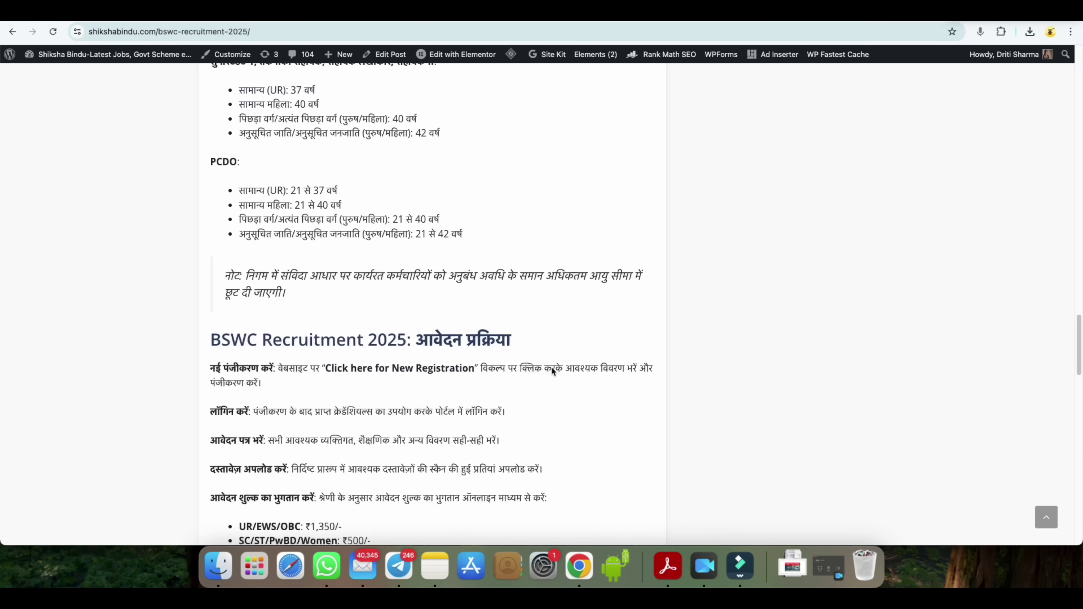
scroll(552, 368, down, 11)
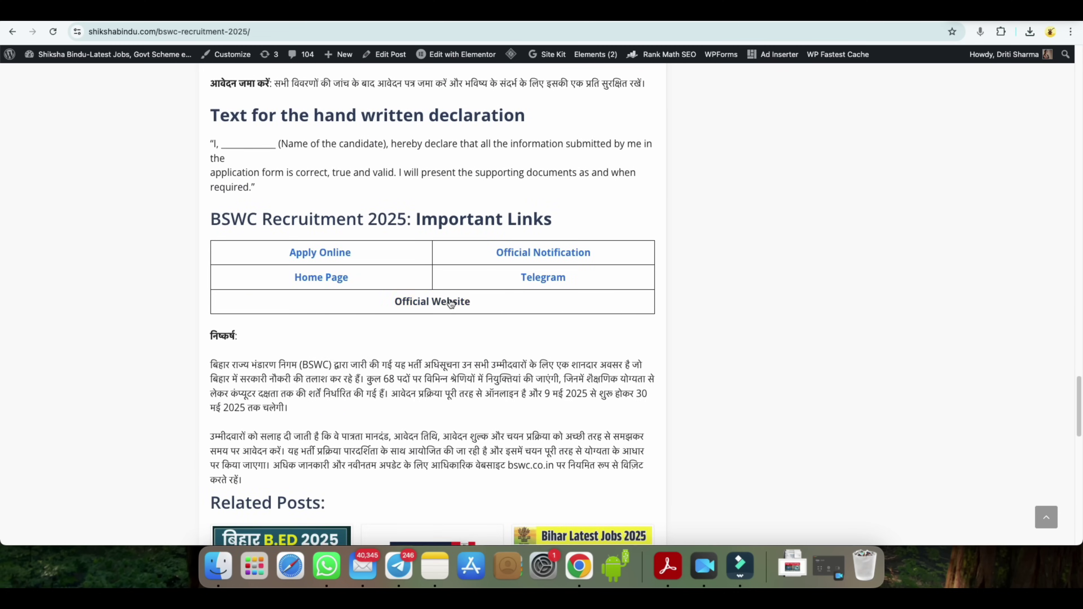
- Check the Official Website and Official Notification links in the article's Important Links table
click(451, 302)
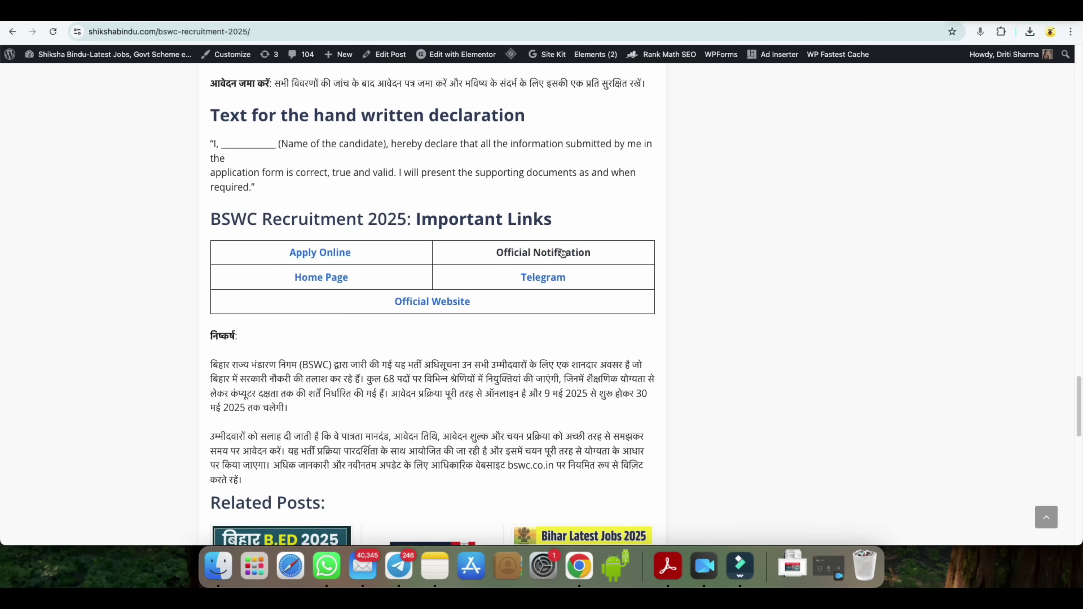
click(561, 252)
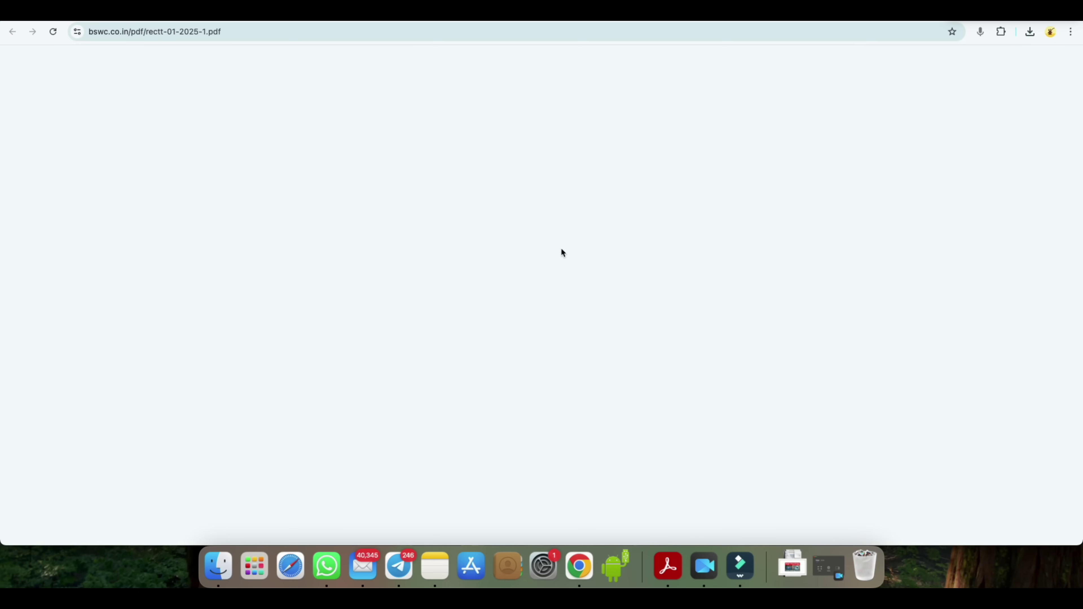
scroll(522, 332, down, 6)
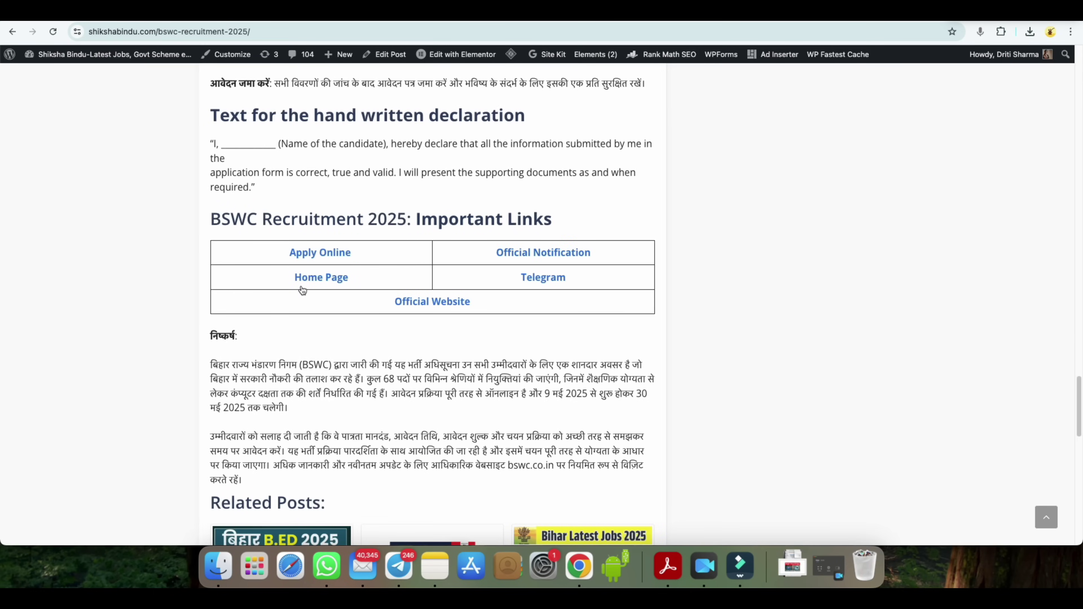
- Open the Apply Online page for Recruitment of Various Post and start a new registration at the Basic Info form
click(337, 251)
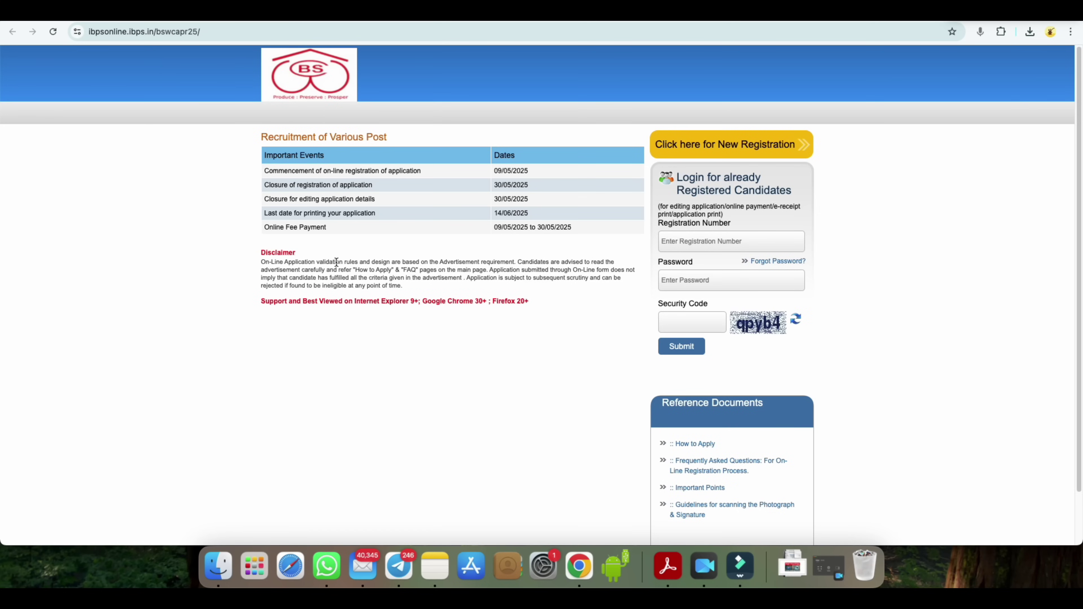
drag(334, 138, 386, 137)
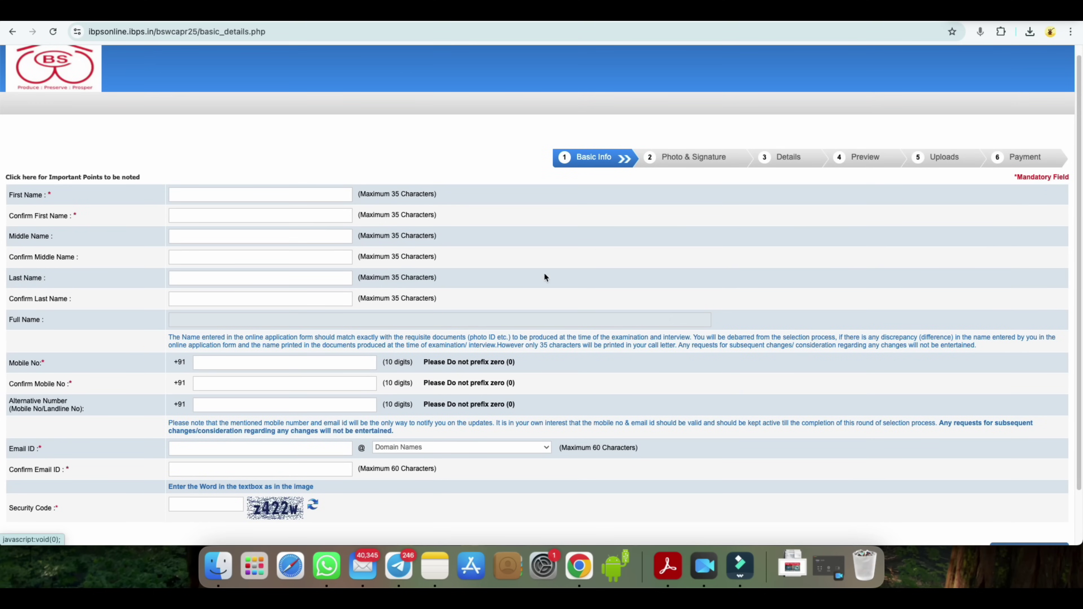
scroll(518, 304, down, 1)
scroll(518, 304, down, 1)
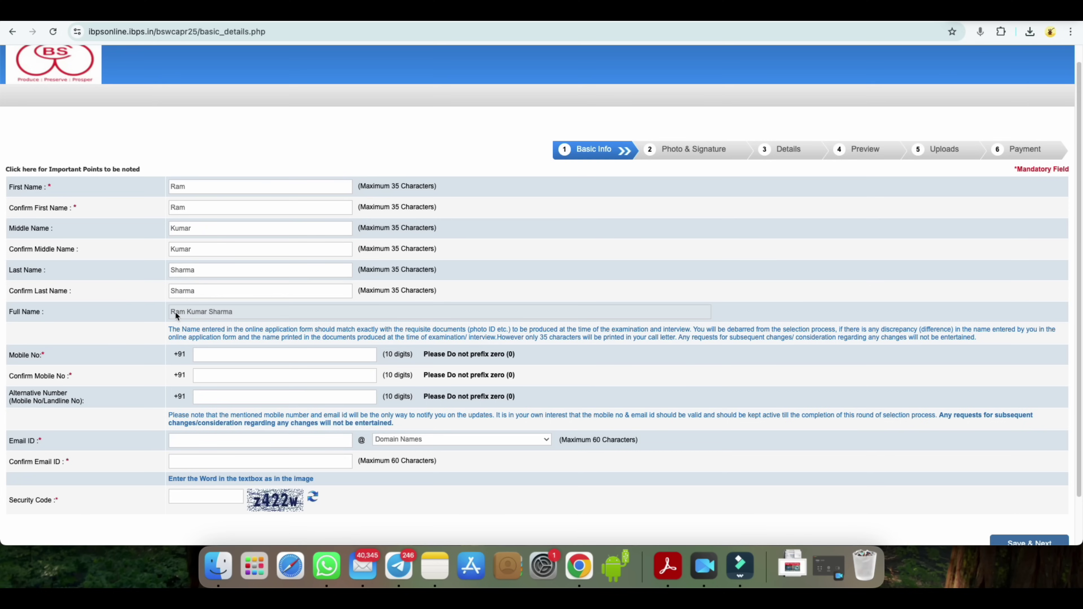
- Go through the full name, mobile number, email domain and security code fields of the Basic Info form
drag(172, 314, 234, 312)
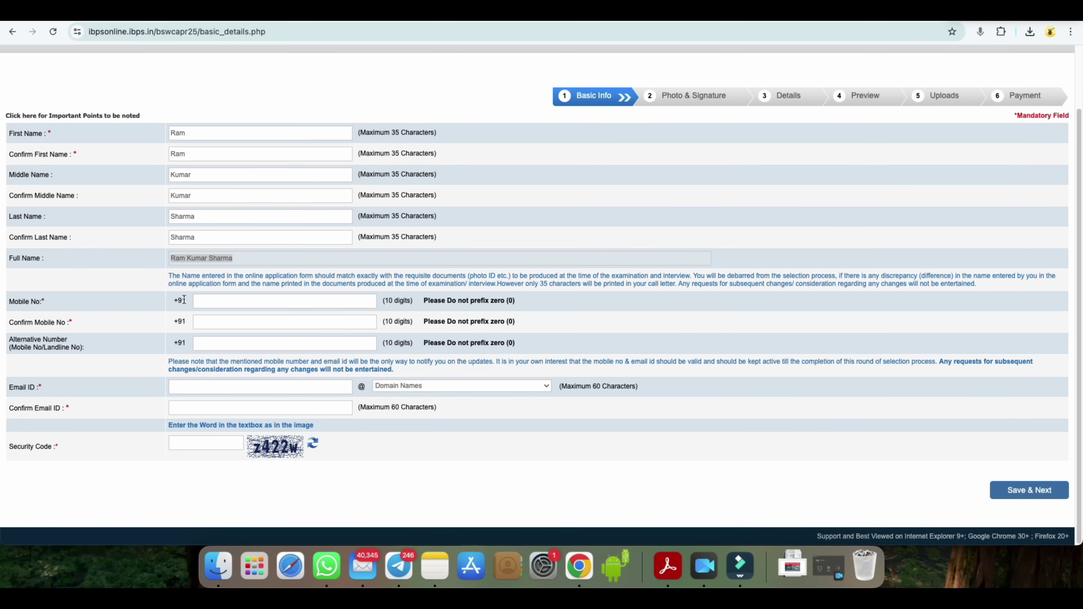
click(202, 322)
click(10, 343)
click(416, 388)
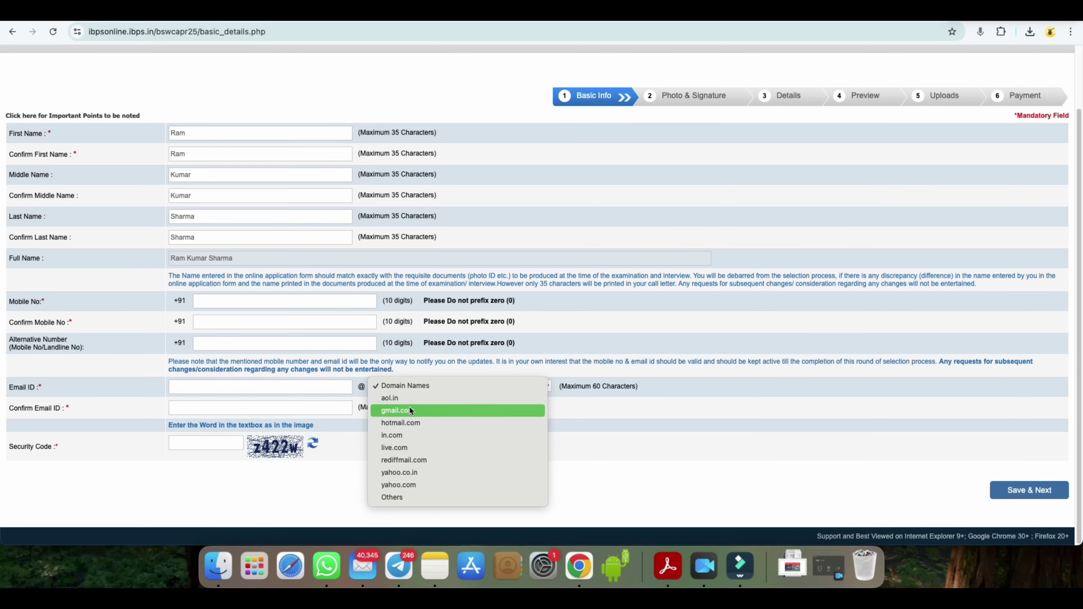
click(338, 442)
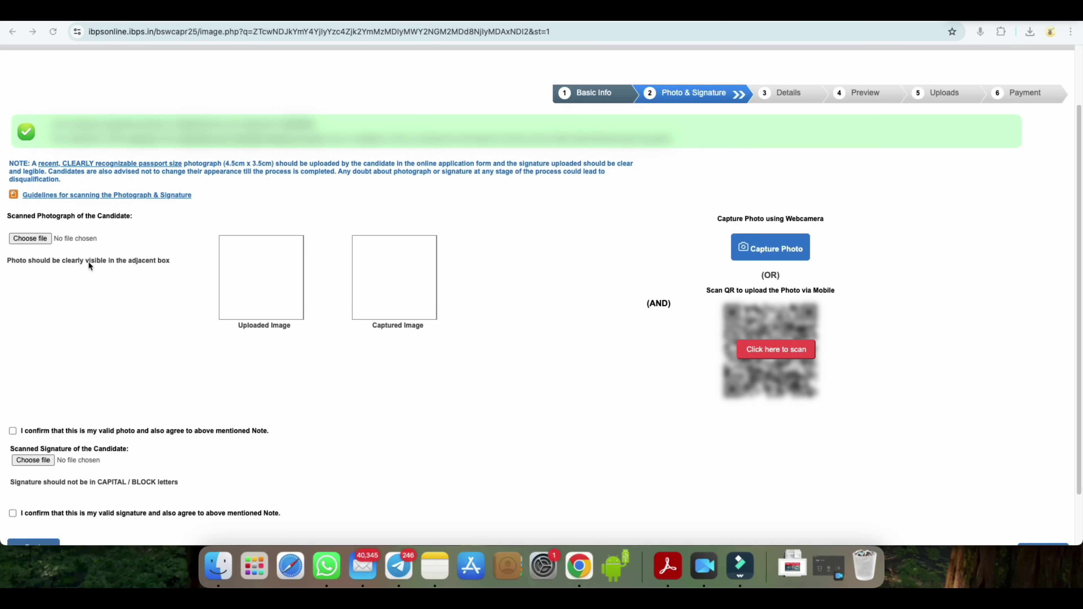
- Check the photograph's colour, background, file size and dimension requirements in the Guidelines for scanning the Photograph & Signature, and close them
click(130, 196)
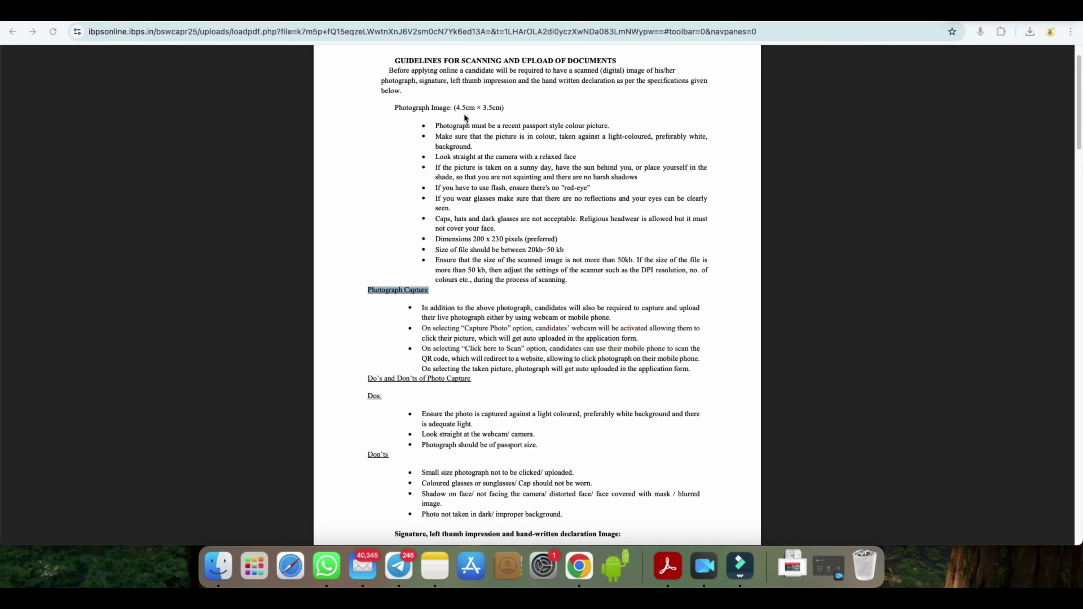
click(461, 114)
drag(566, 126, 612, 126)
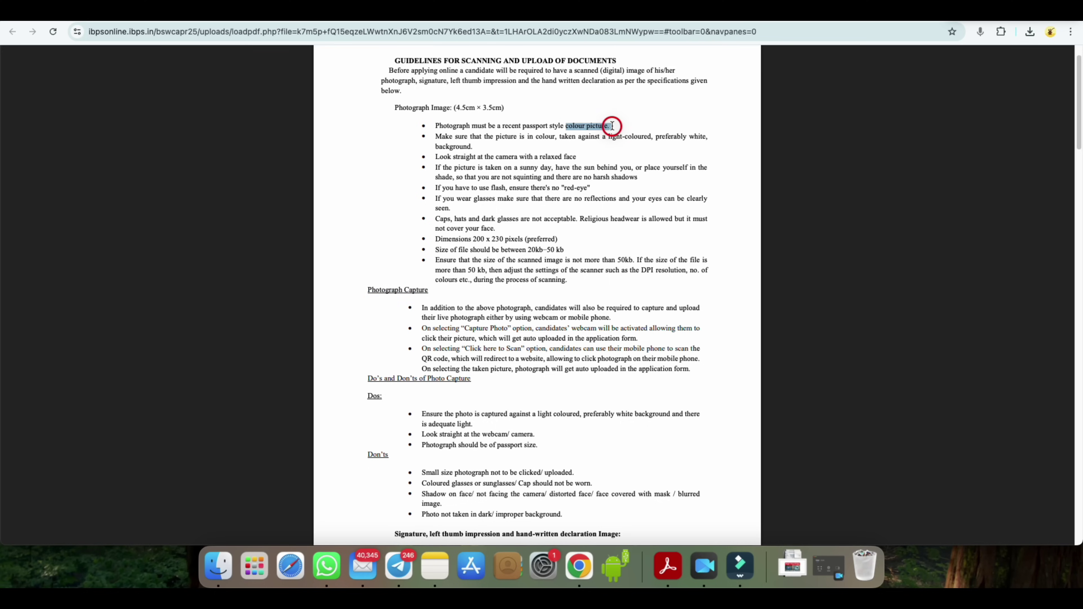
double_click(698, 138)
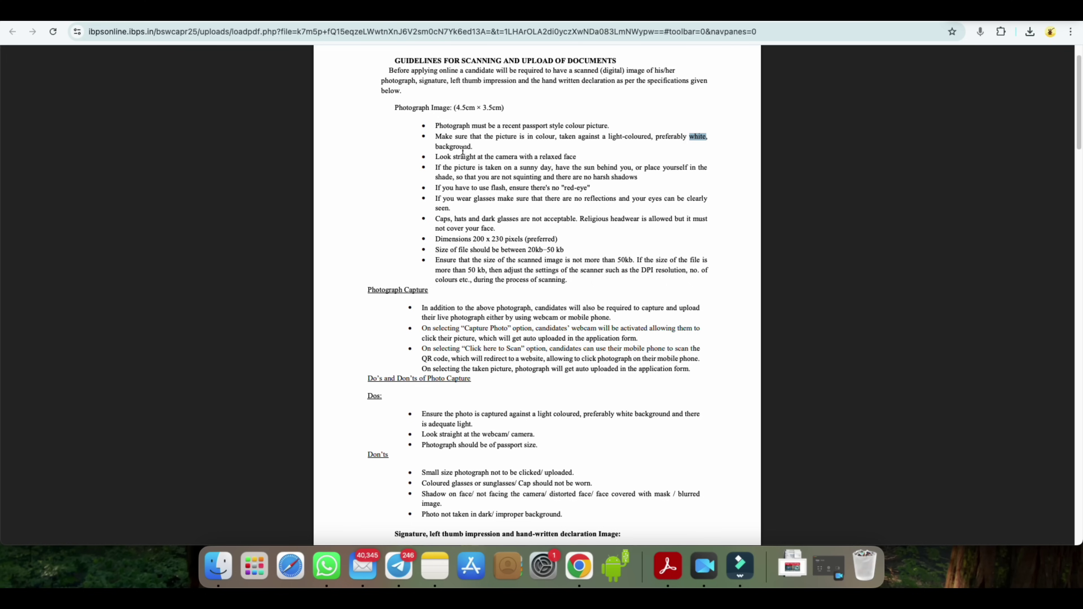
click(438, 147)
drag(438, 147, 464, 147)
drag(528, 249, 559, 250)
drag(473, 239, 521, 240)
key(super+w)
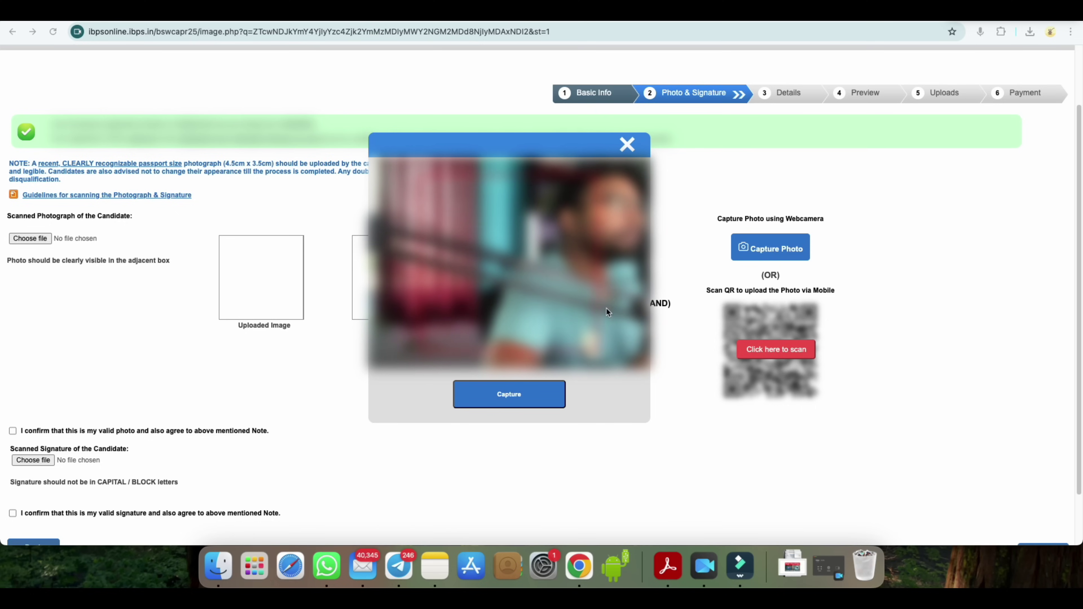
- Capture the candidate's live photo with the webcam and save it to the application
click(518, 395)
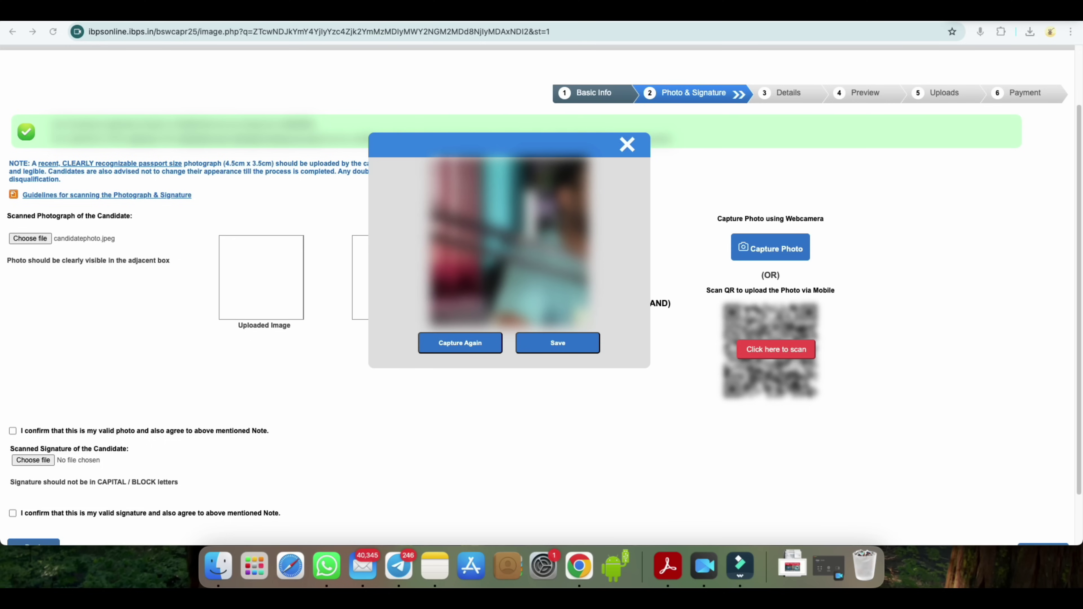
click(557, 343)
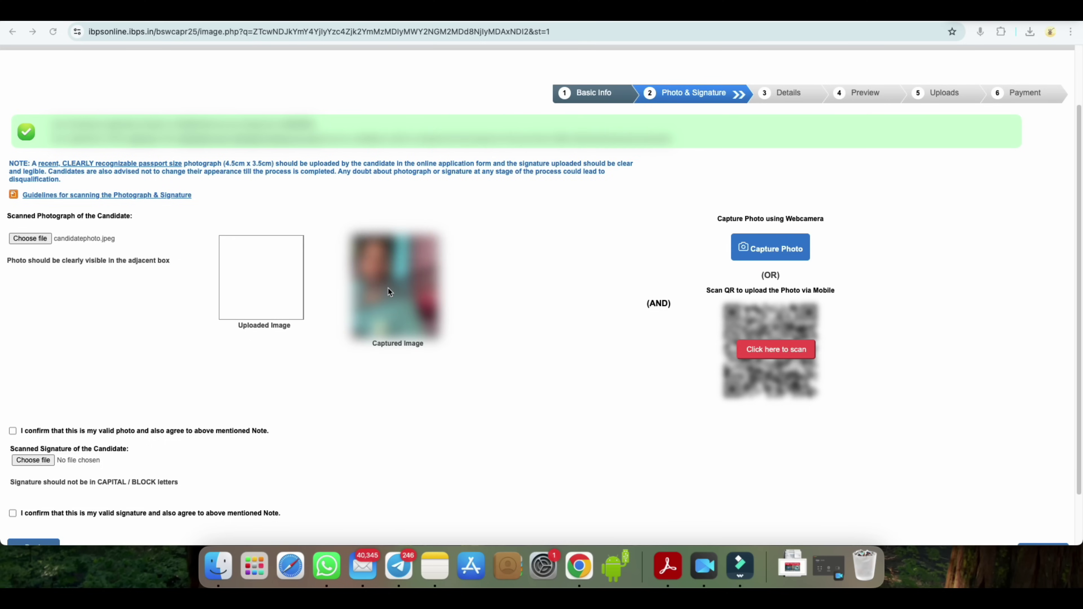
- Check the file size and dimension requirements for the signature and left thumb impression in the scanning guidelines, and close them
scroll(389, 282, down, 3)
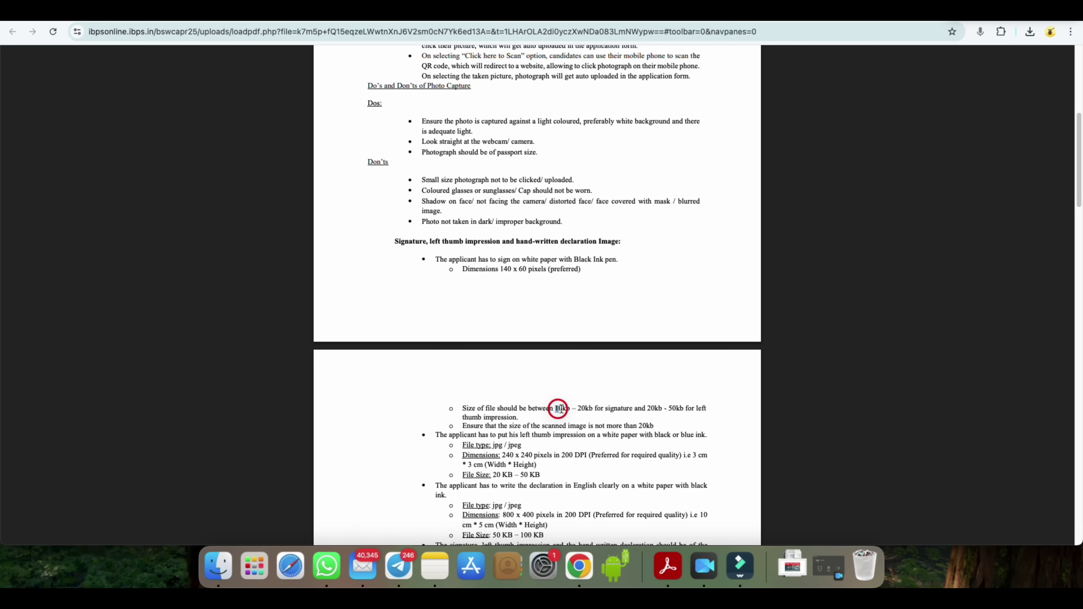
drag(554, 408, 685, 410)
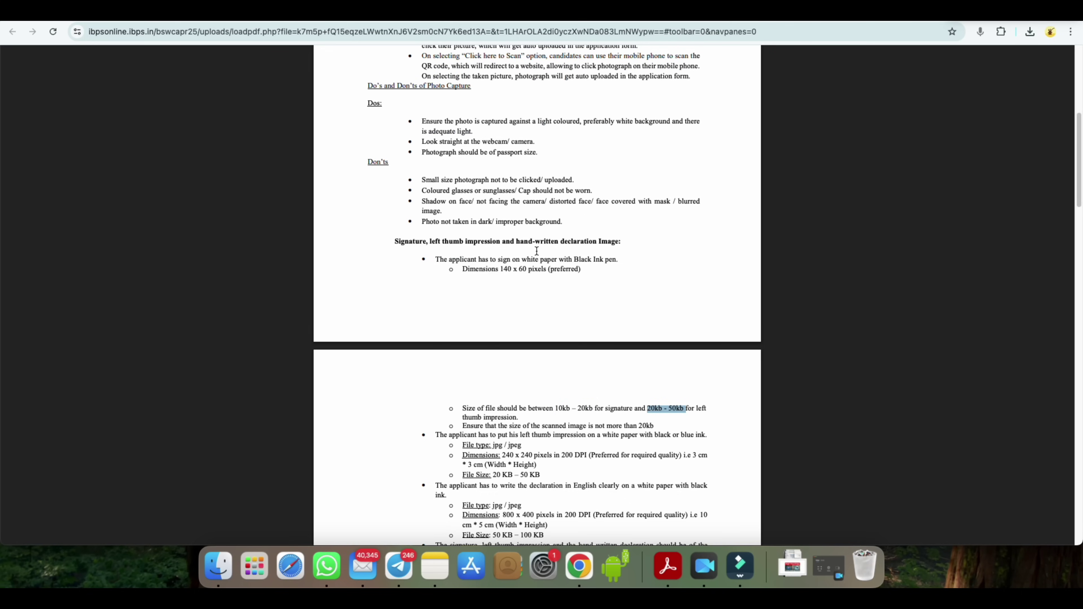
drag(500, 269, 523, 269)
click(789, 13)
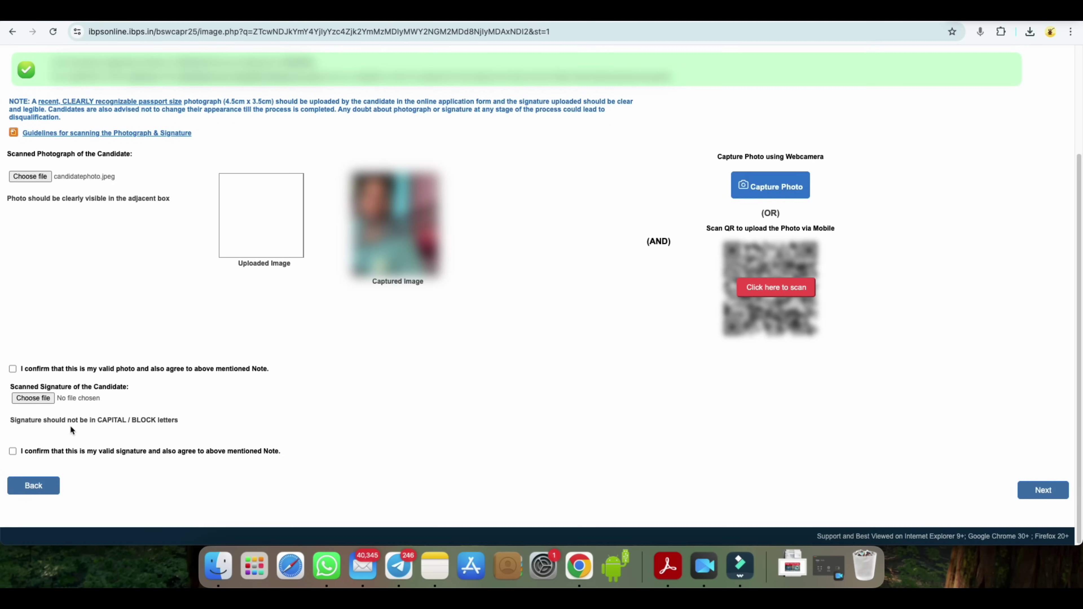
- Confirm the validity declarations for the candidate's photo and signature and continue to the Details form
click(13, 369)
click(13, 452)
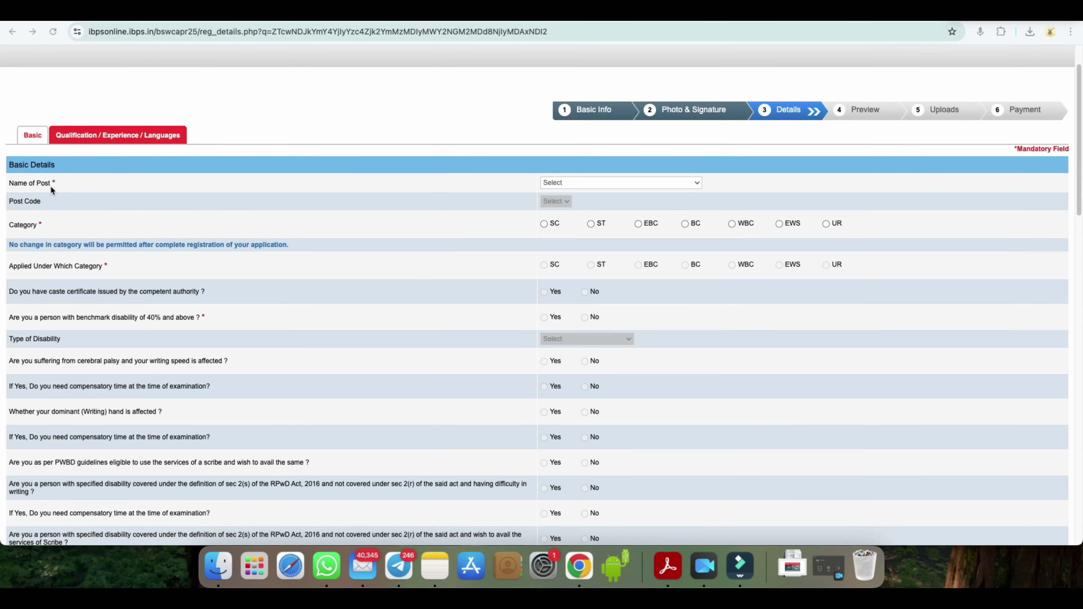
- Select P.C.D.O (Peon - cum - Dusting Operator) Class III as the post with post code 05/2025
click(586, 185)
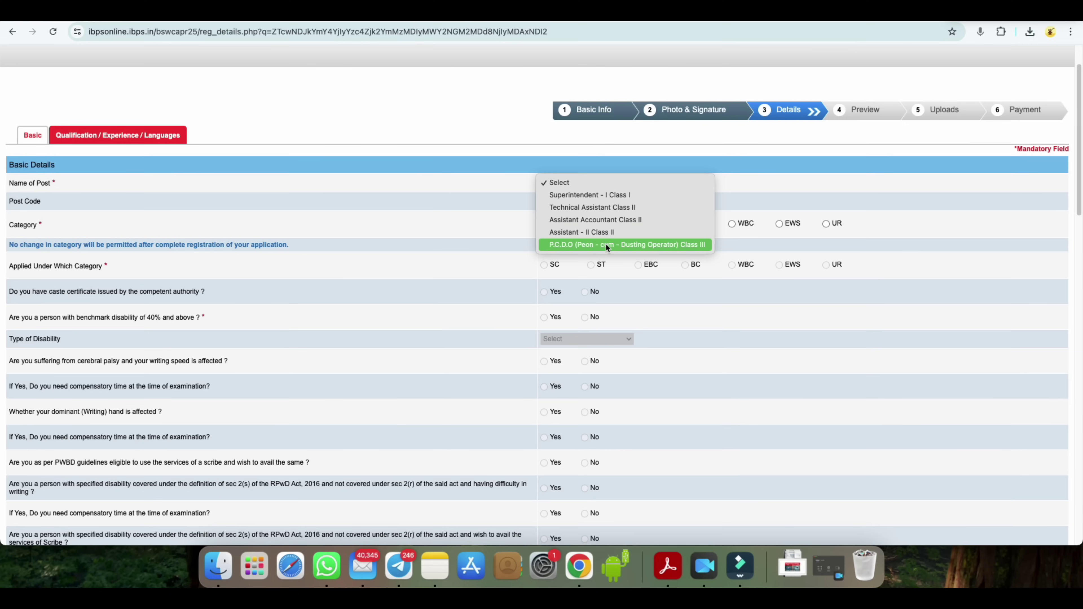
click(617, 242)
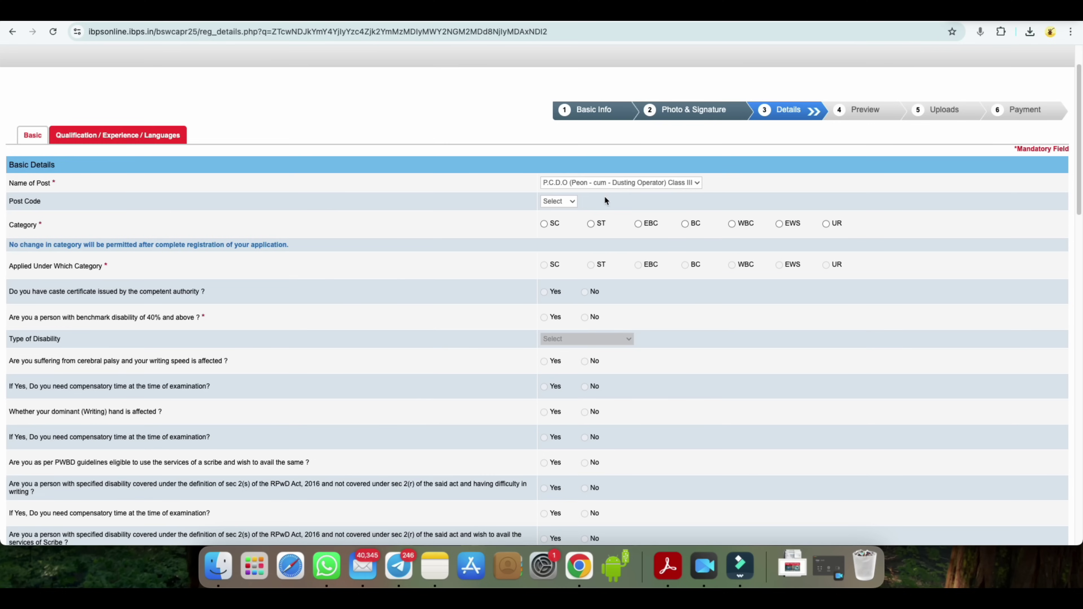
click(553, 202)
- Set both the category and the applied-under category to EBC, and answer Yes to having a caste certificate
click(639, 225)
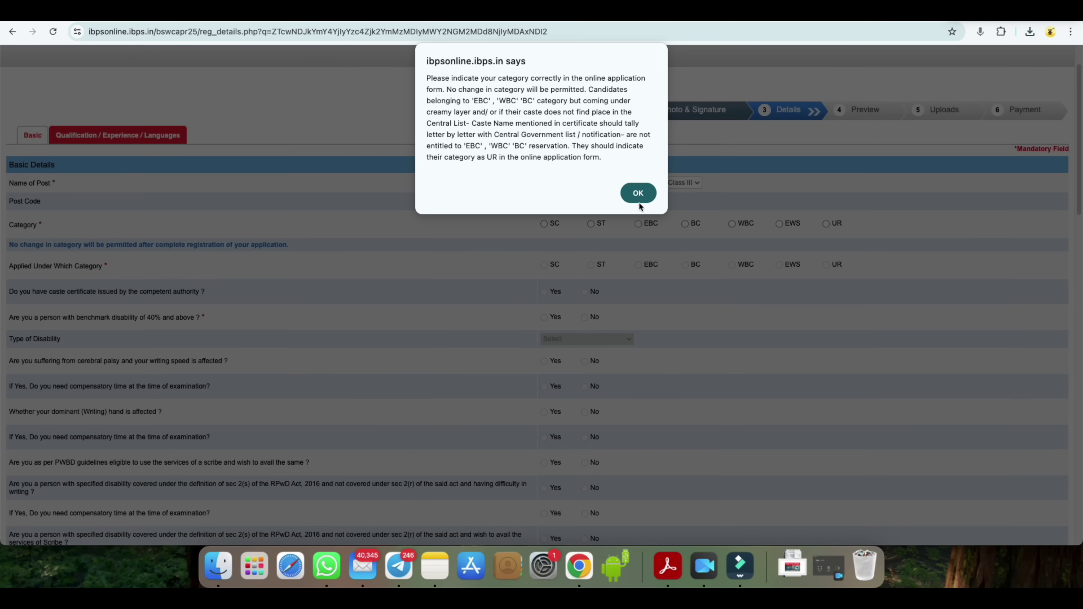
click(639, 192)
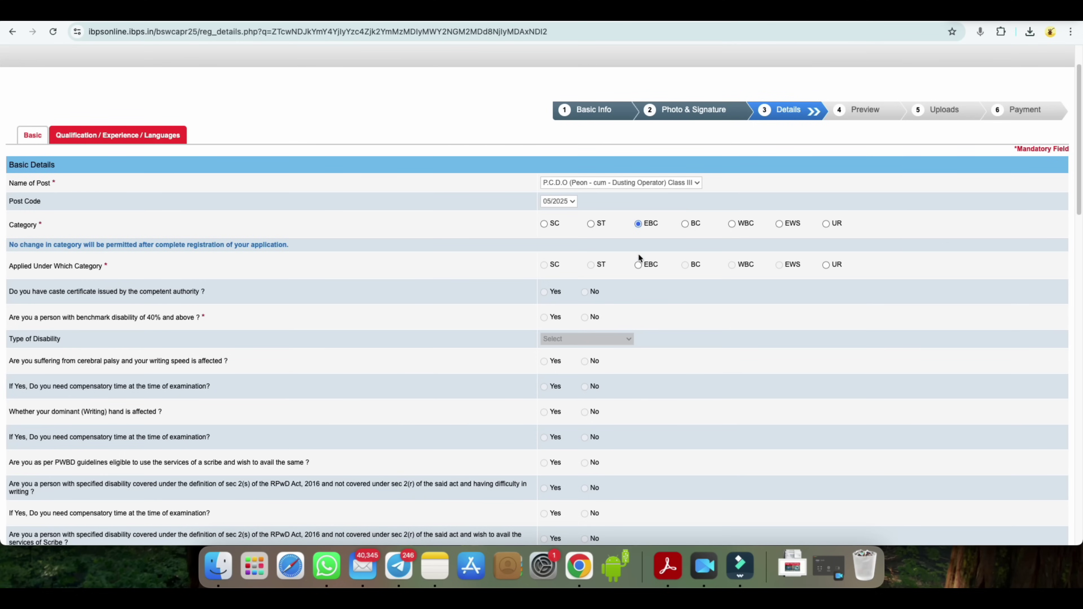
click(638, 265)
click(544, 292)
click(544, 317)
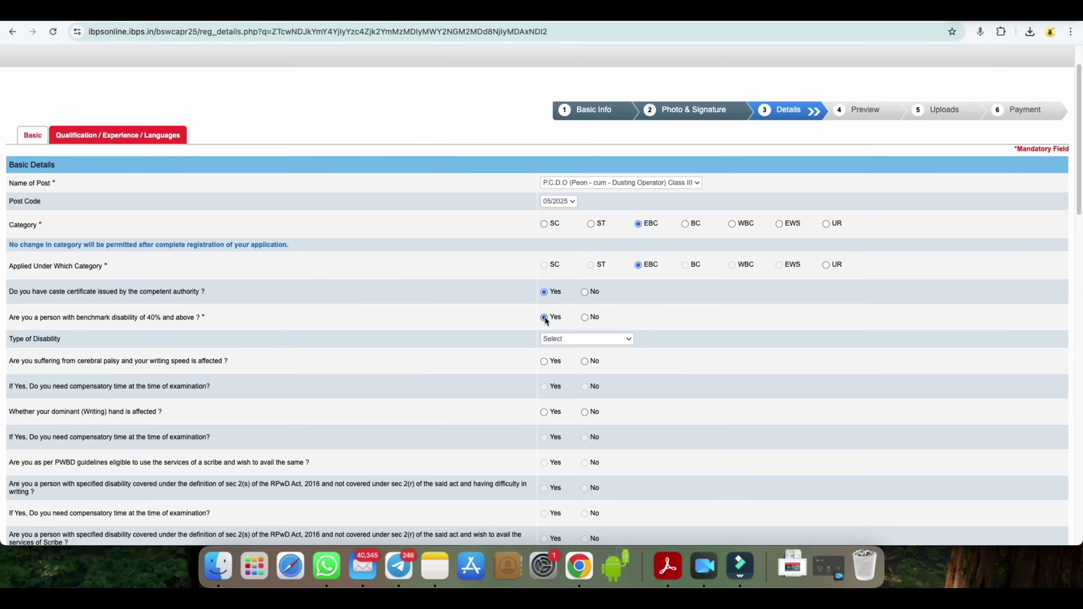
click(550, 339)
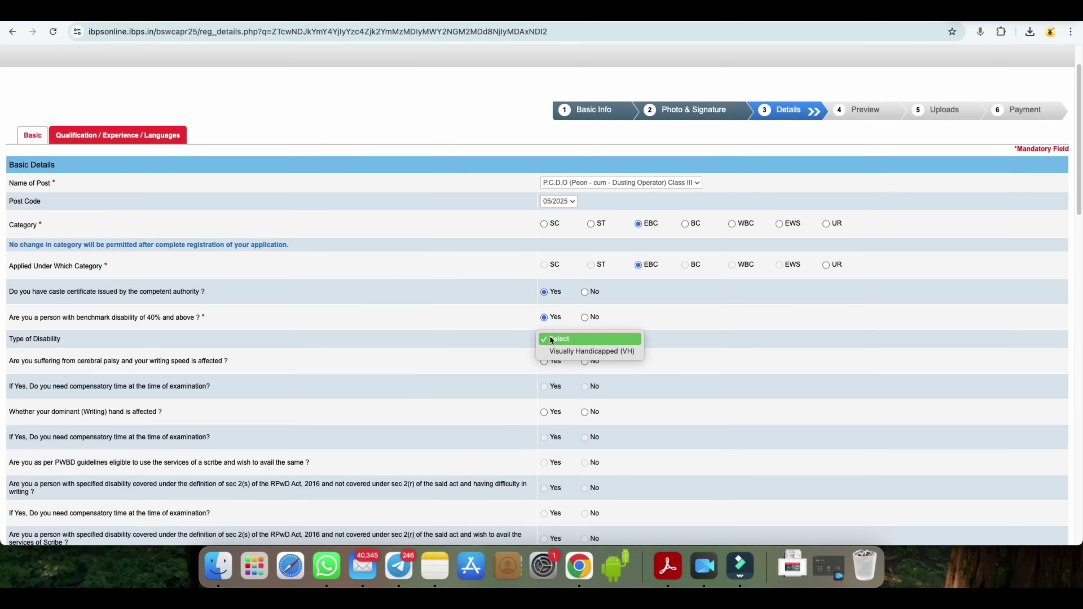
click(572, 350)
click(634, 137)
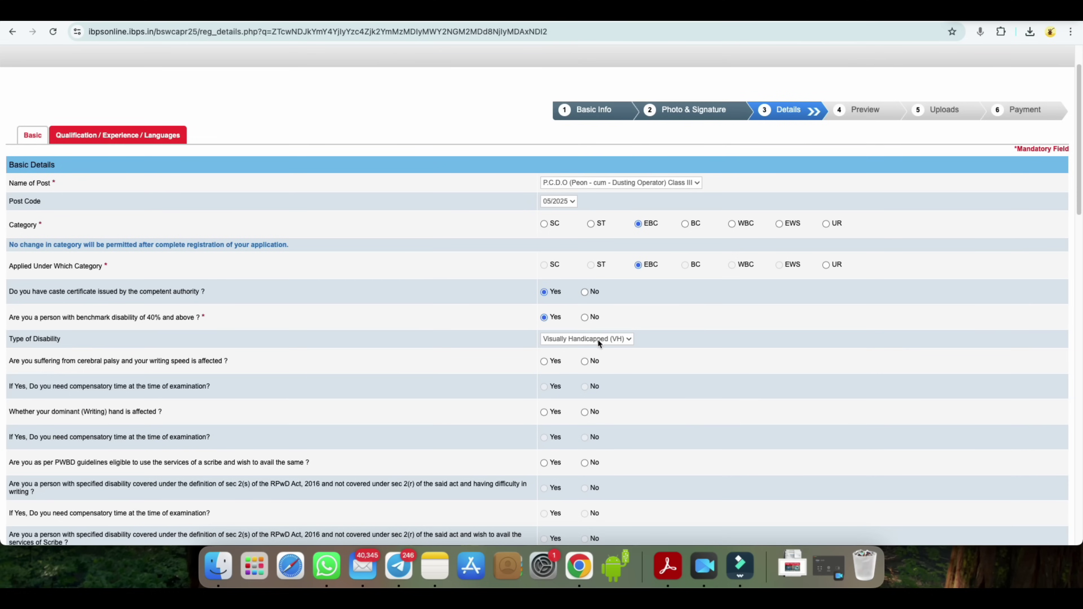
- Answer No to benchmark disability of 40% and above and No to specified disability with difficulty in writing
click(585, 318)
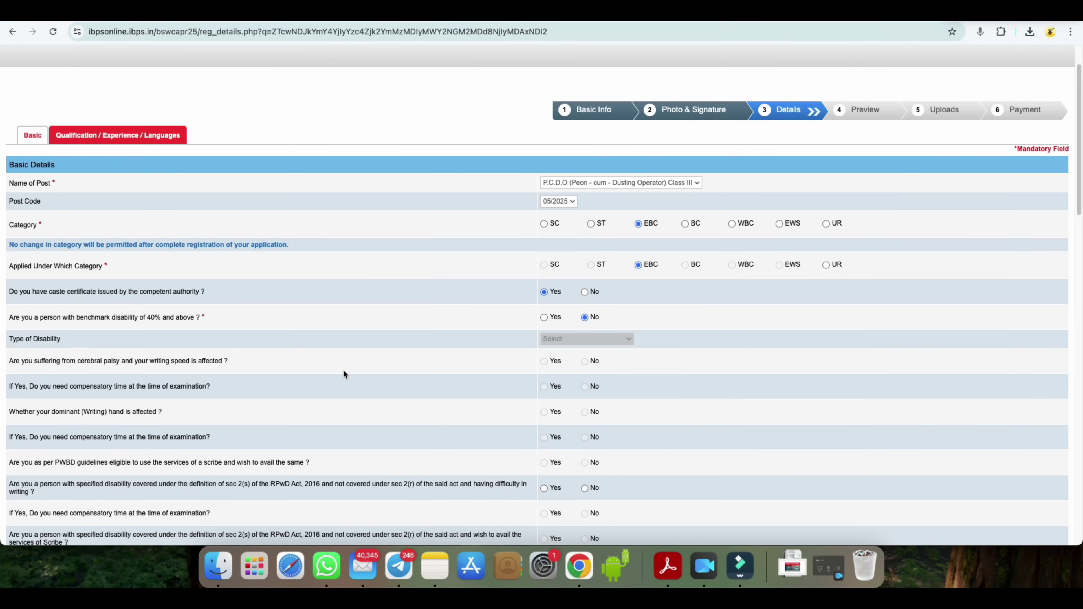
scroll(537, 361, down, 1)
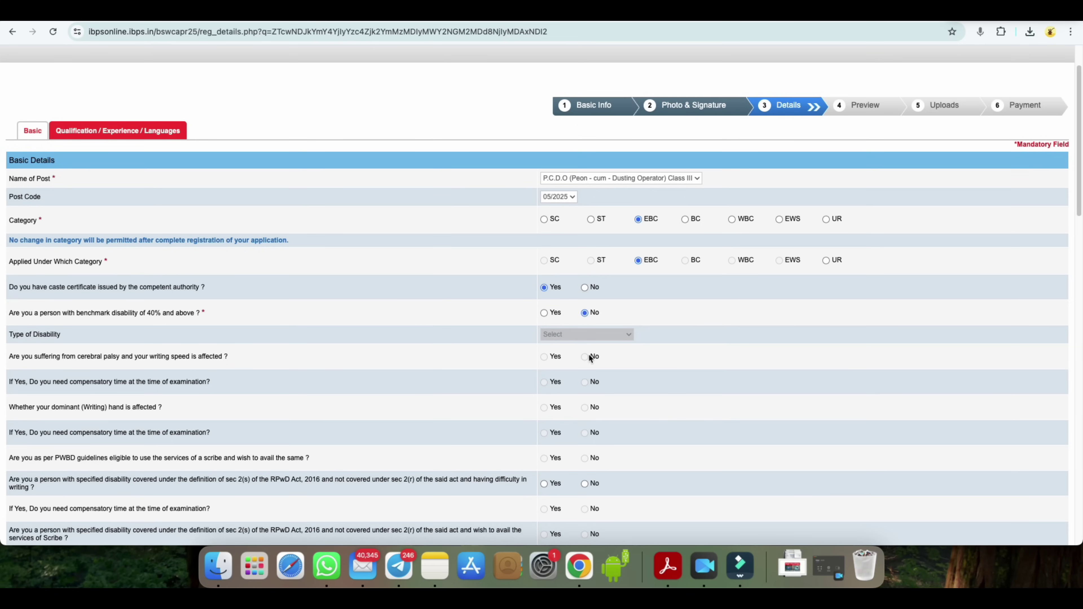
scroll(584, 407, down, 3)
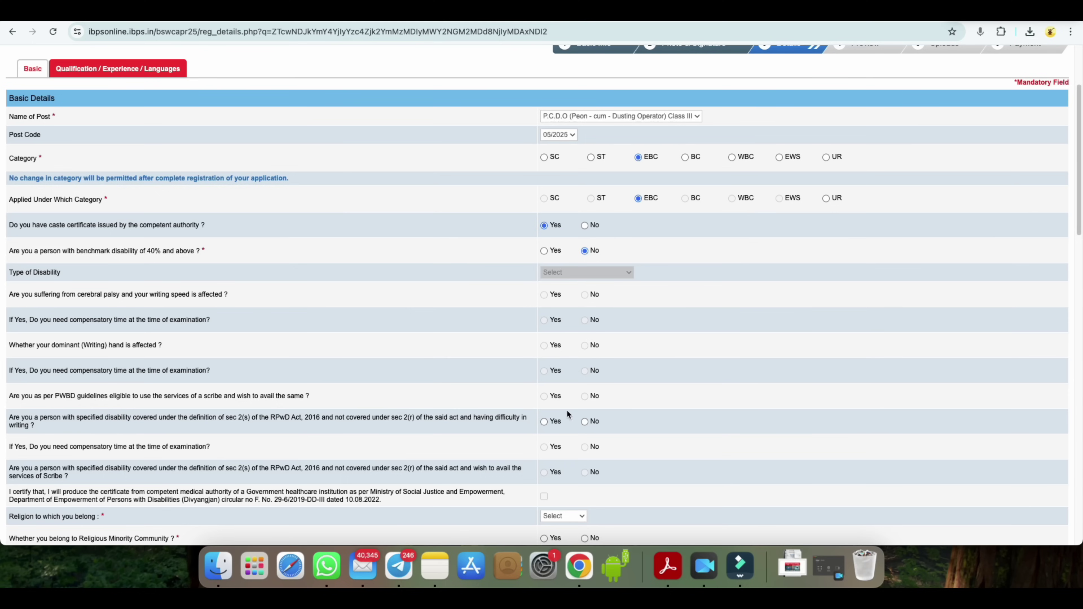
click(546, 423)
click(584, 421)
- Set the religion to Hindu and answer No to belonging to a Religious Minority Community
scroll(610, 442, down, 3)
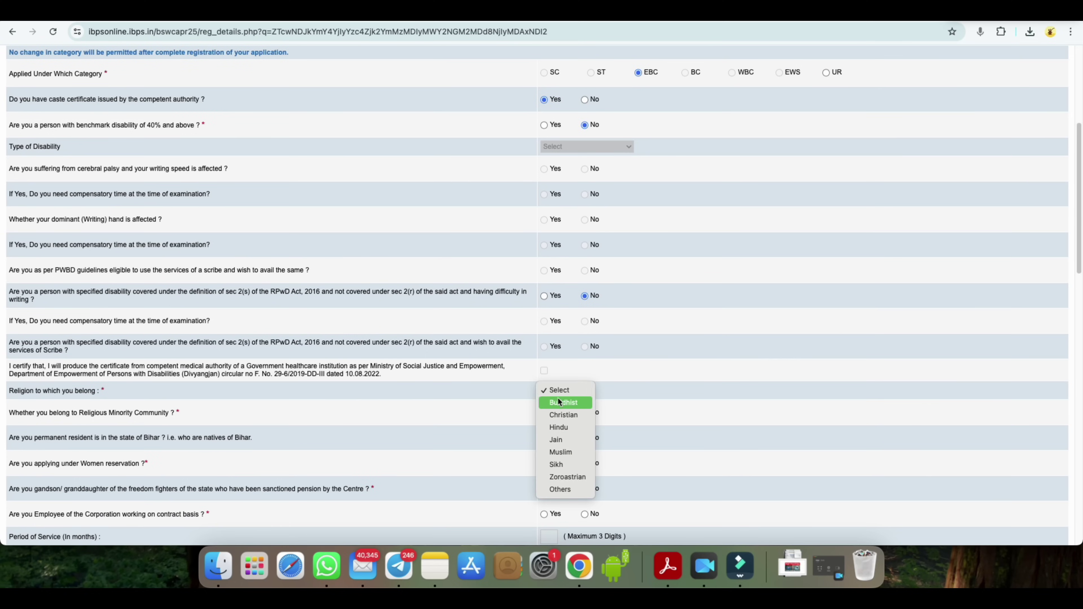
click(561, 427)
scroll(601, 418, down, 1)
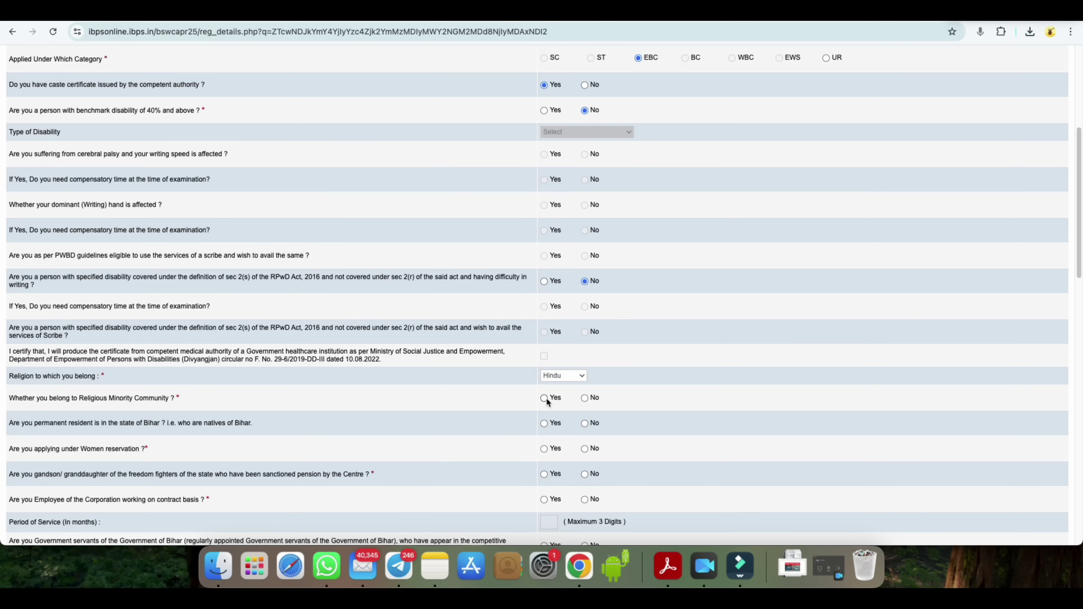
click(582, 401)
- Answer Yes to being a permanent resident of Bihar and No to applying under Women reservation
scroll(627, 417, down, 1)
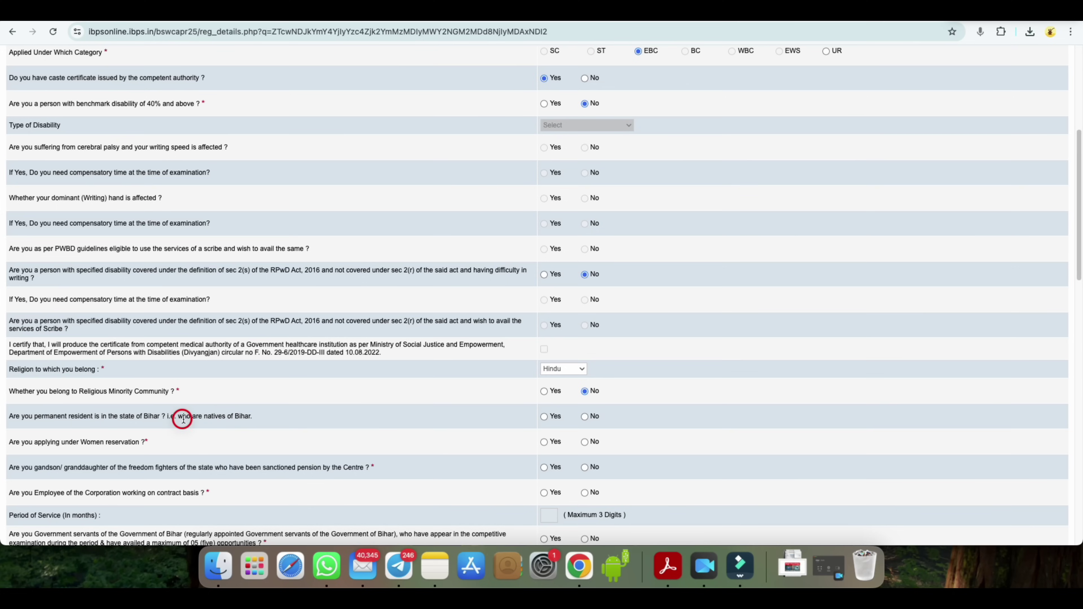
click(550, 419)
scroll(715, 439, down, 1)
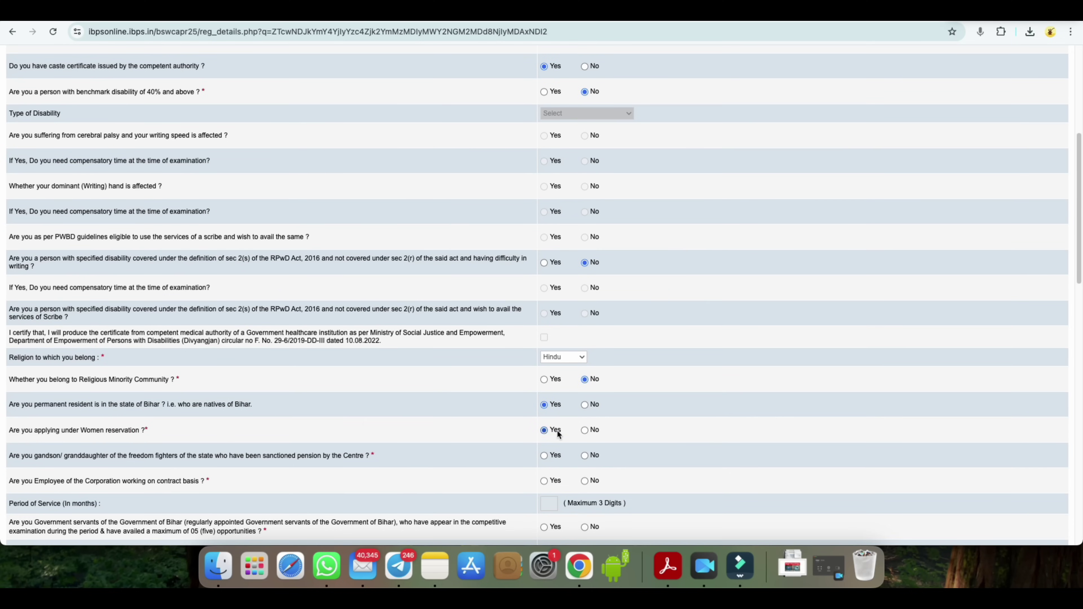
click(585, 430)
- Answer No to being a freedom fighter's grandchild and No to being a contract employee of the Corporation
scroll(396, 448, down, 3)
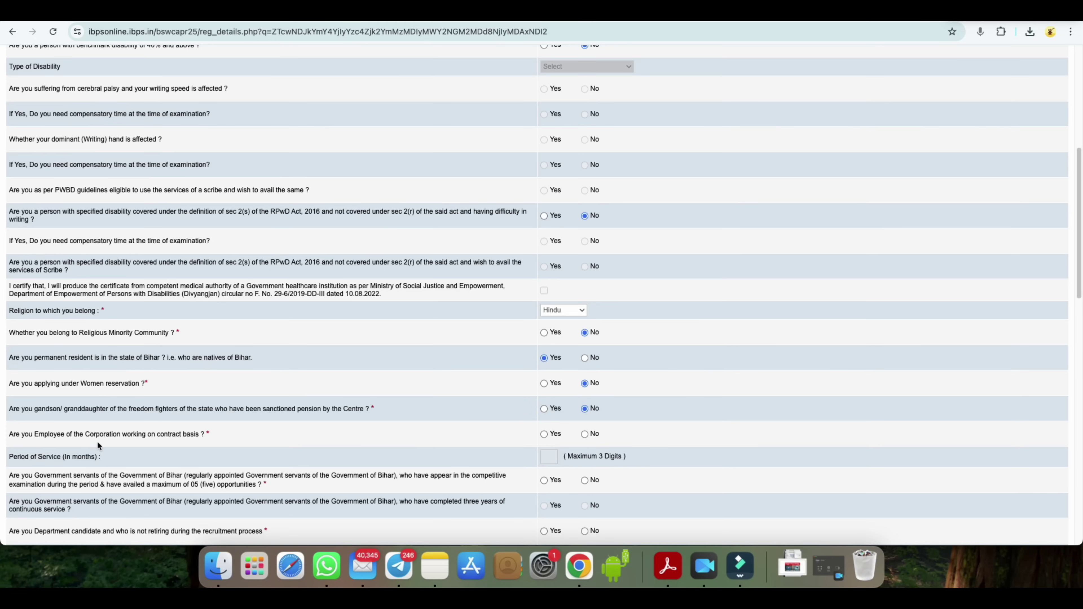
click(544, 434)
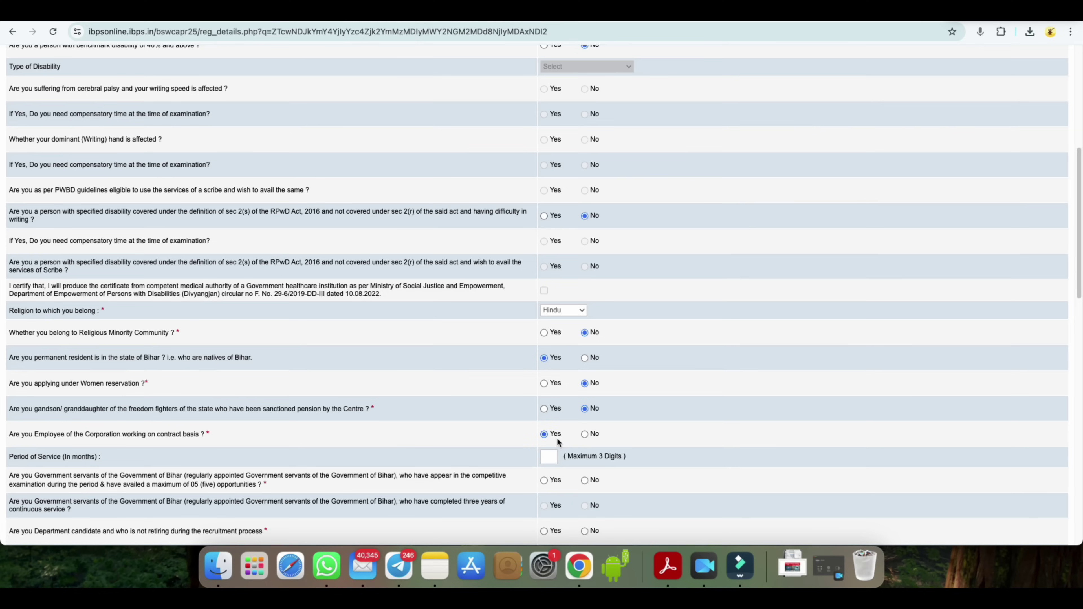
click(584, 435)
- Answer Yes to the Bihar Government servant question on five opportunities, and No to Department candidate and Ex-Serviceman
scroll(590, 444, down, 3)
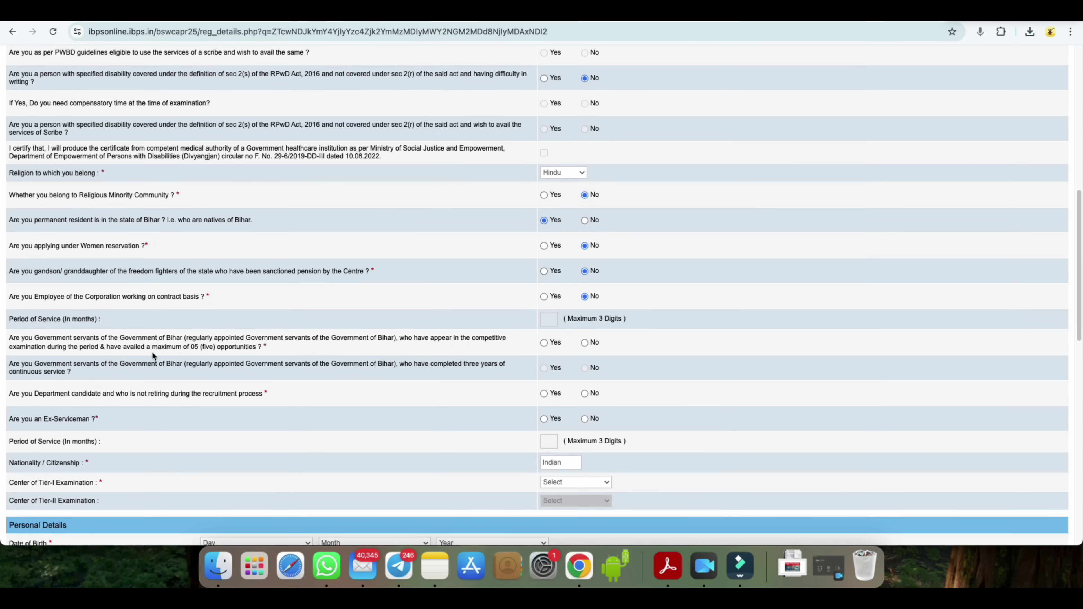
click(545, 344)
click(80, 365)
scroll(574, 391, down, 1)
drag(9, 387, 239, 401)
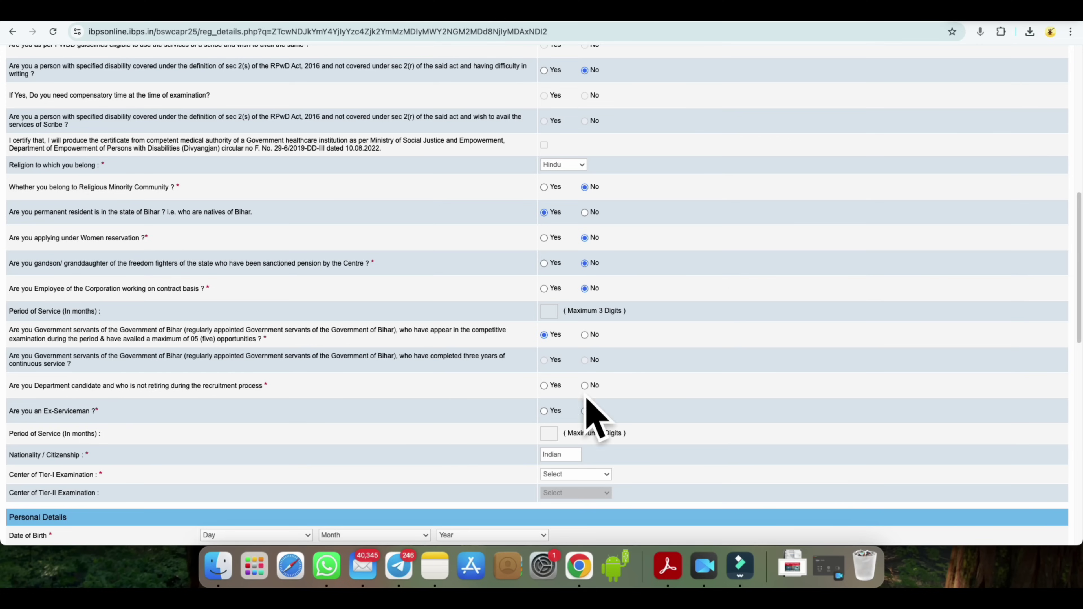
click(544, 386)
click(585, 386)
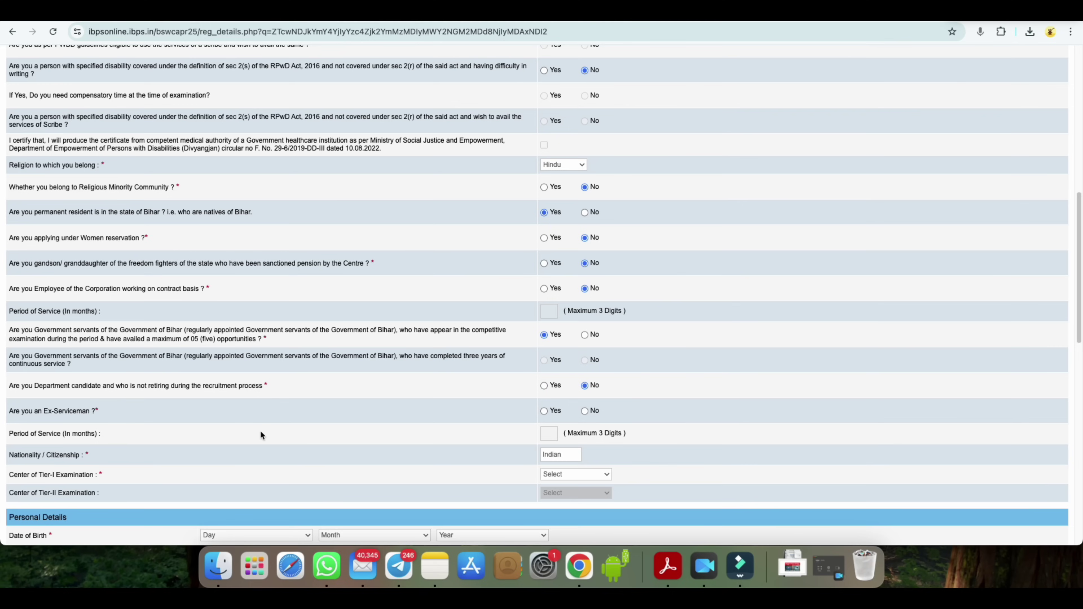
drag(47, 414, 92, 415)
scroll(587, 431, down, 1)
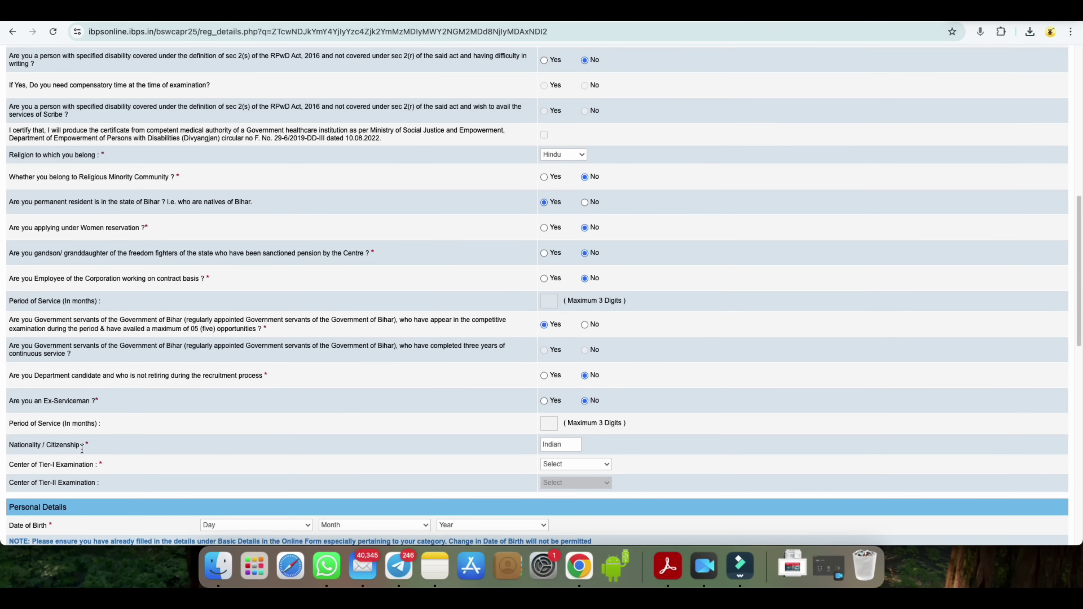
- Choose Patna as the Center of Tier-I Examination
click(549, 440)
scroll(294, 456, down, 5)
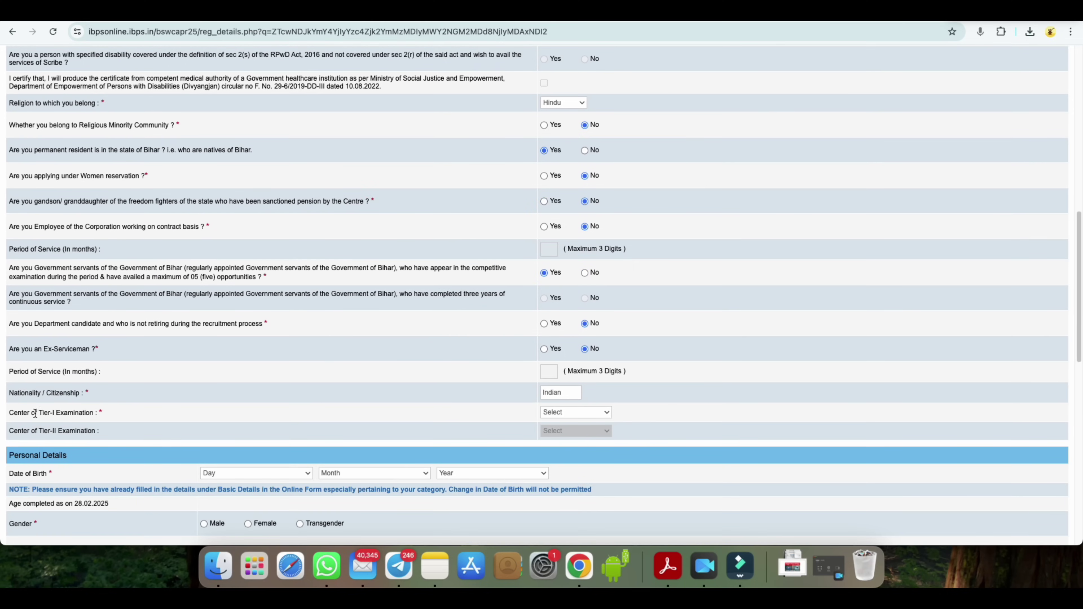
drag(12, 413, 89, 412)
click(551, 413)
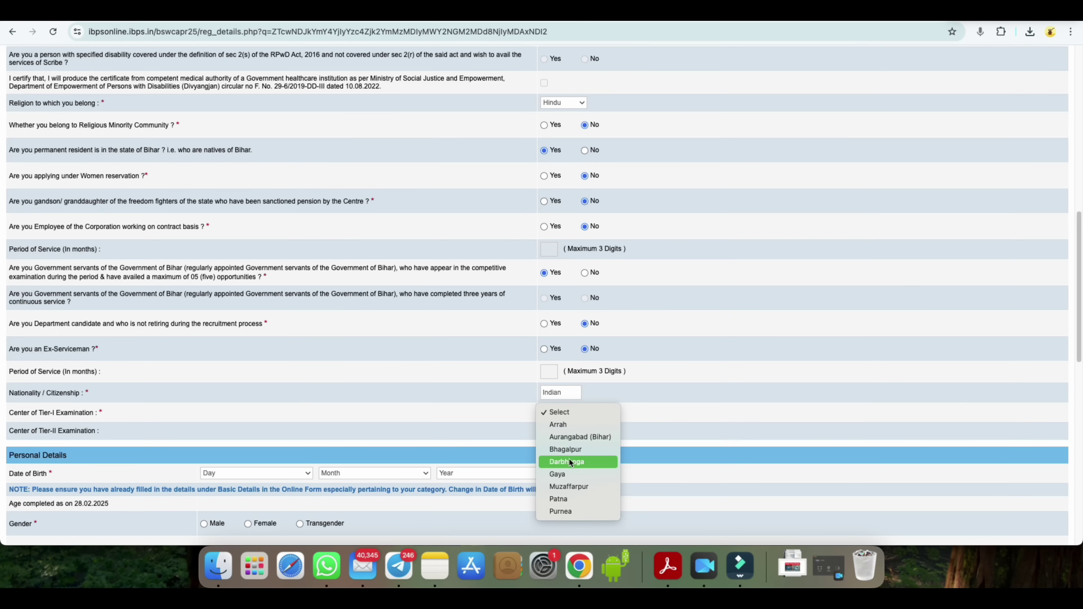
click(562, 500)
scroll(466, 435, down, 1)
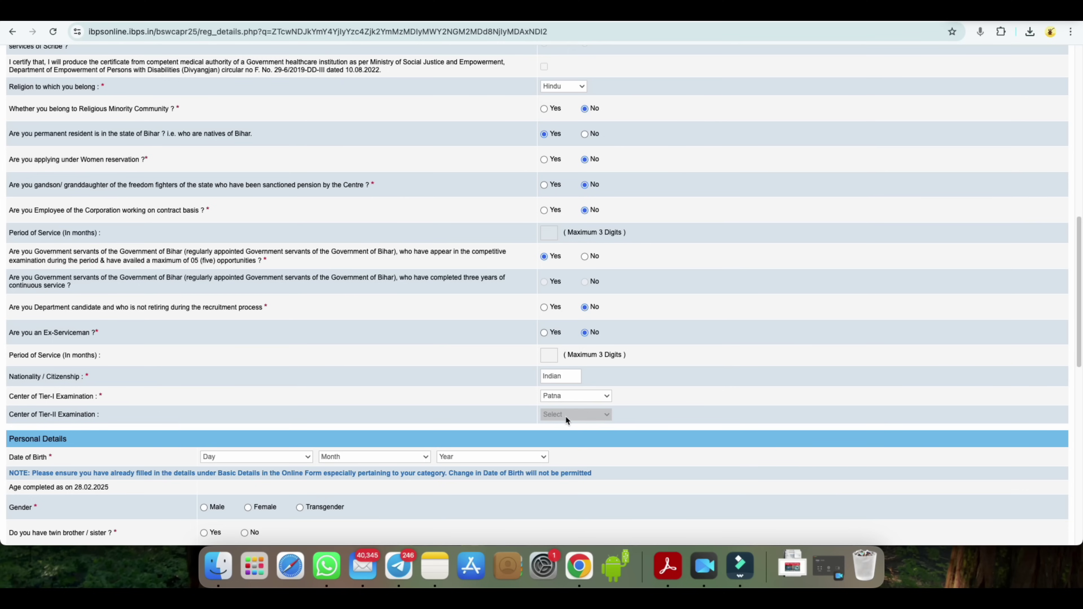
- Select the day and month of the candidate's date of birth in the Personal Details section
scroll(566, 418, down, 5)
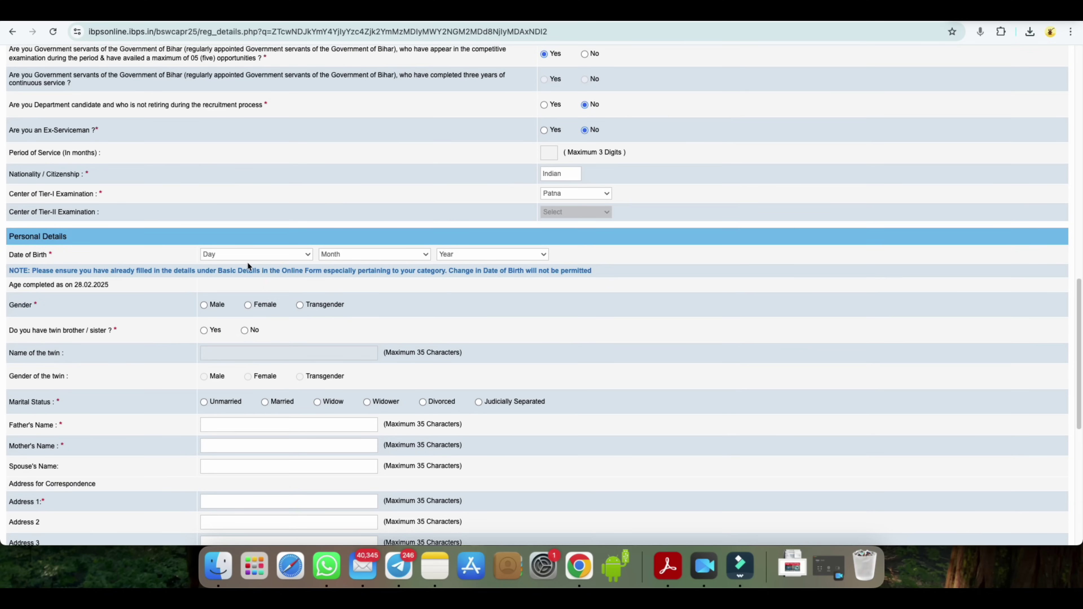
click(225, 255)
click(224, 262)
click(337, 255)
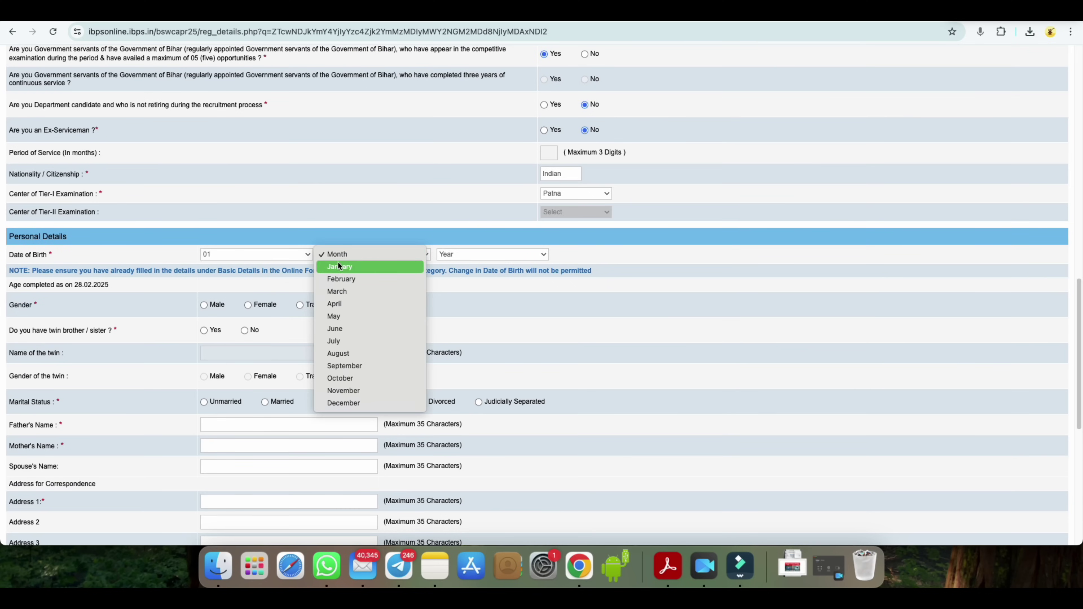
click(478, 255)
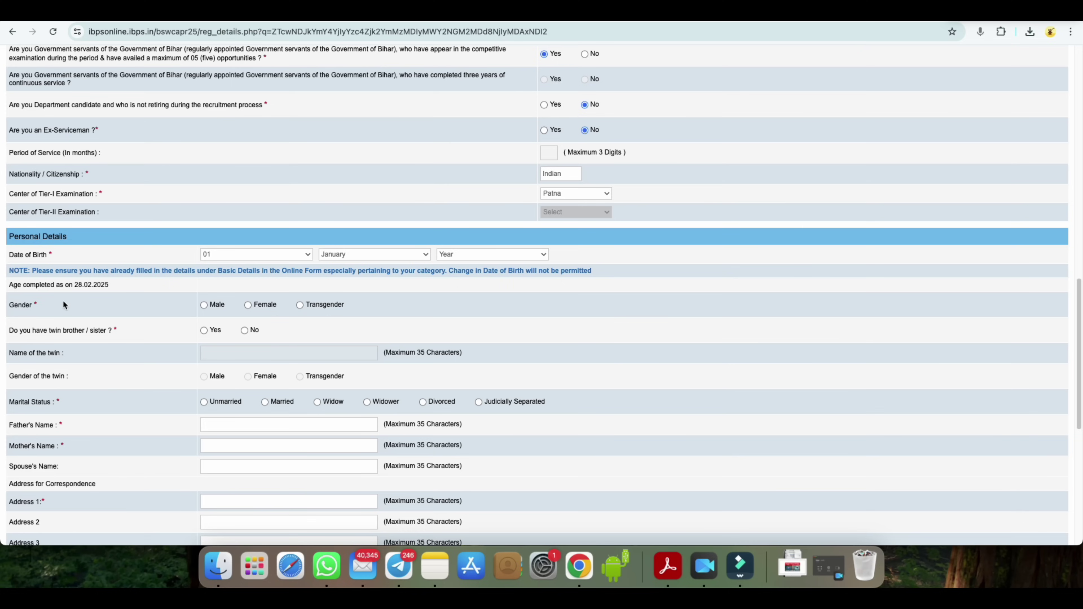
- Set the gender to Male and answer No to having a twin brother or sister
click(204, 305)
click(64, 332)
click(103, 331)
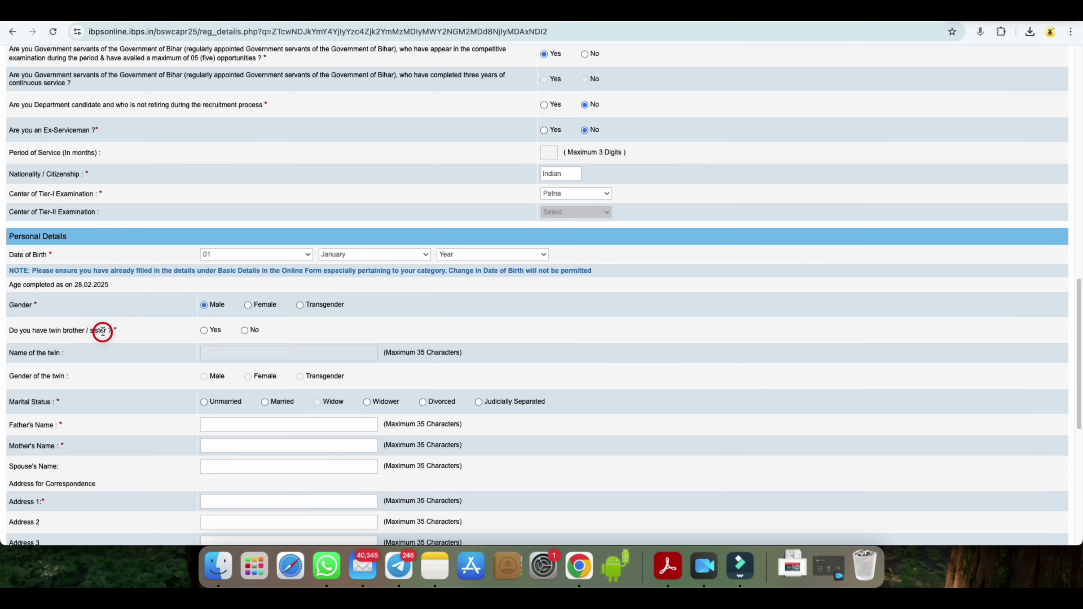
click(204, 332)
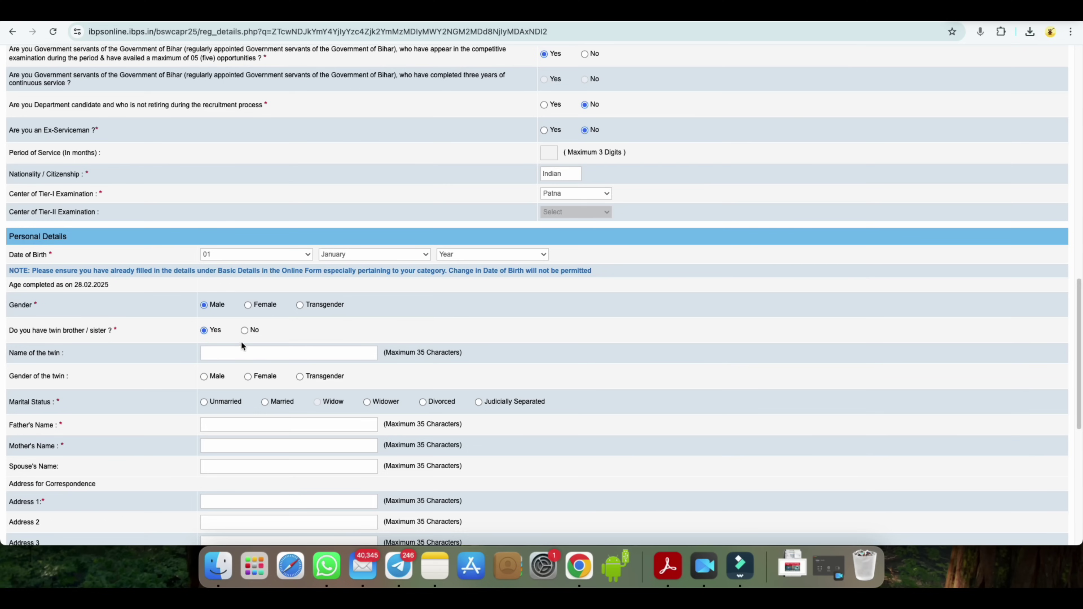
click(245, 332)
- Set the marital status to Unmarried
scroll(255, 394, down, 1)
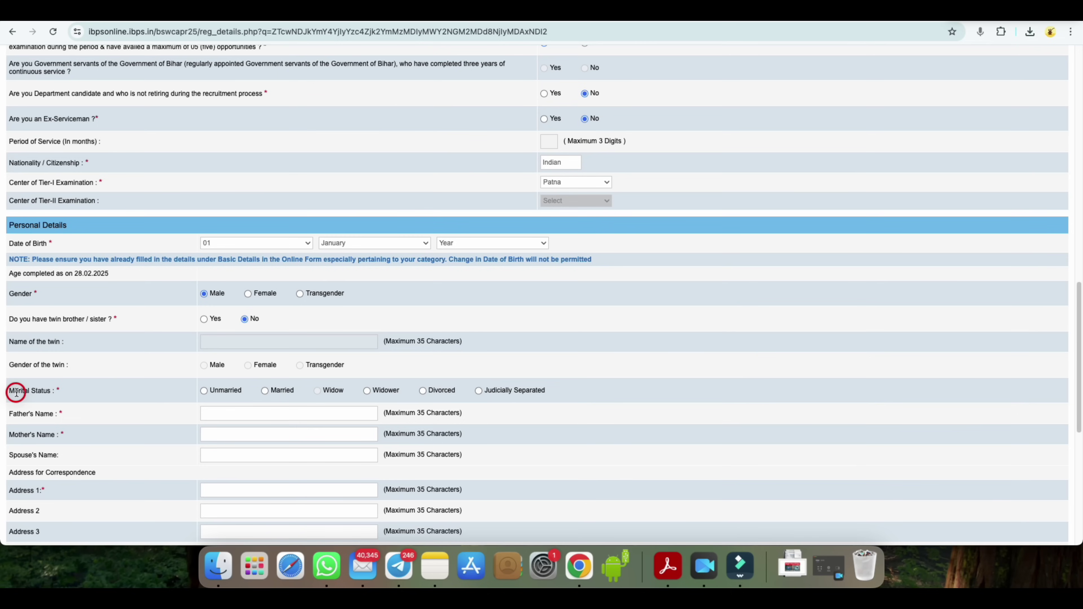
click(204, 391)
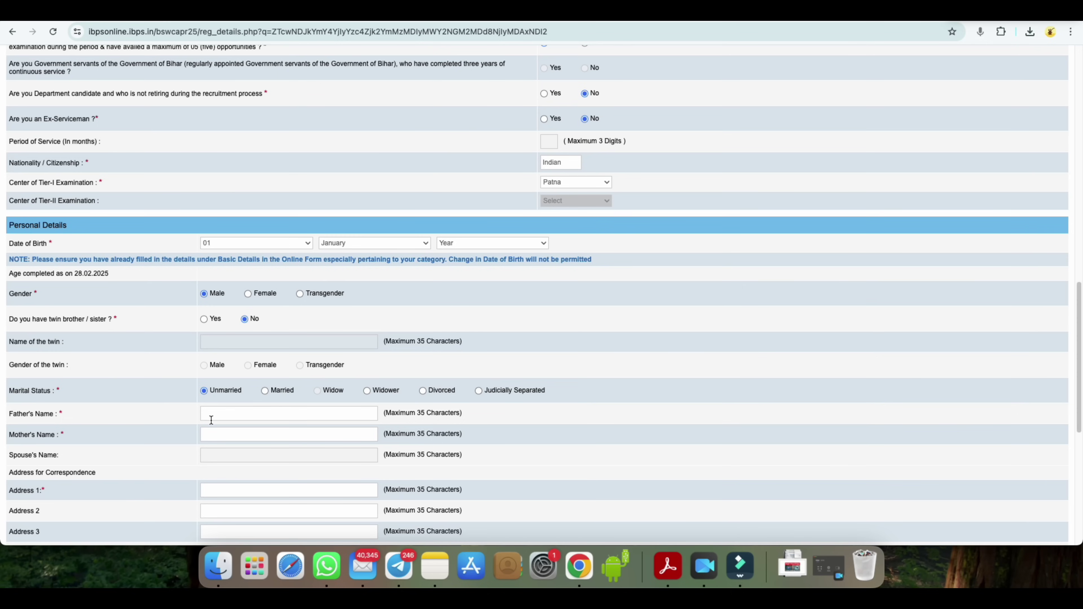
scroll(253, 441, down, 2)
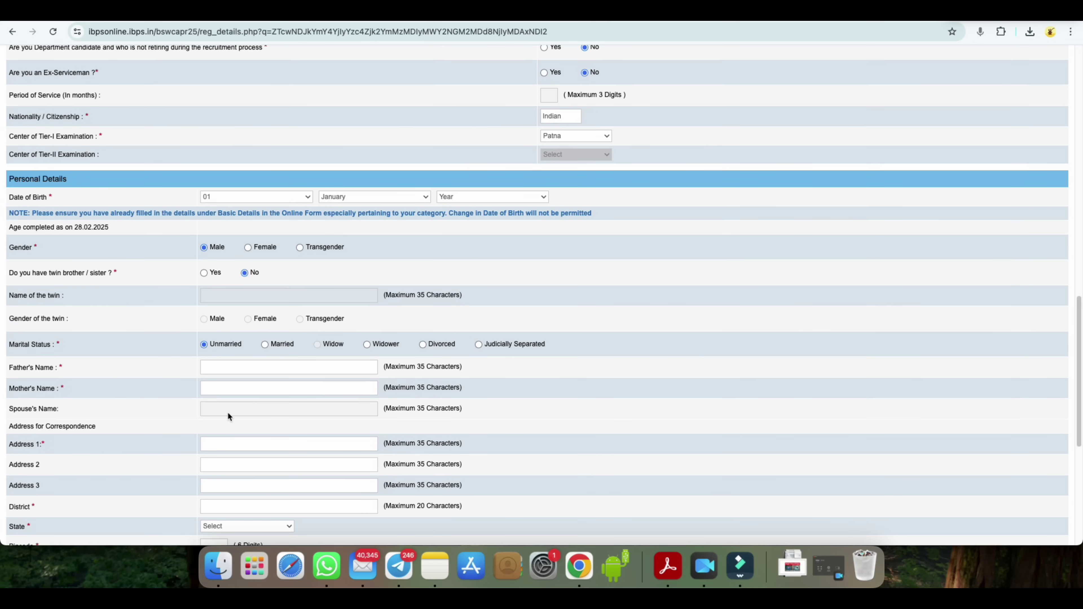
- Choose the permanent address as the address for GST invoicing below the address fields
scroll(236, 409, down, 3)
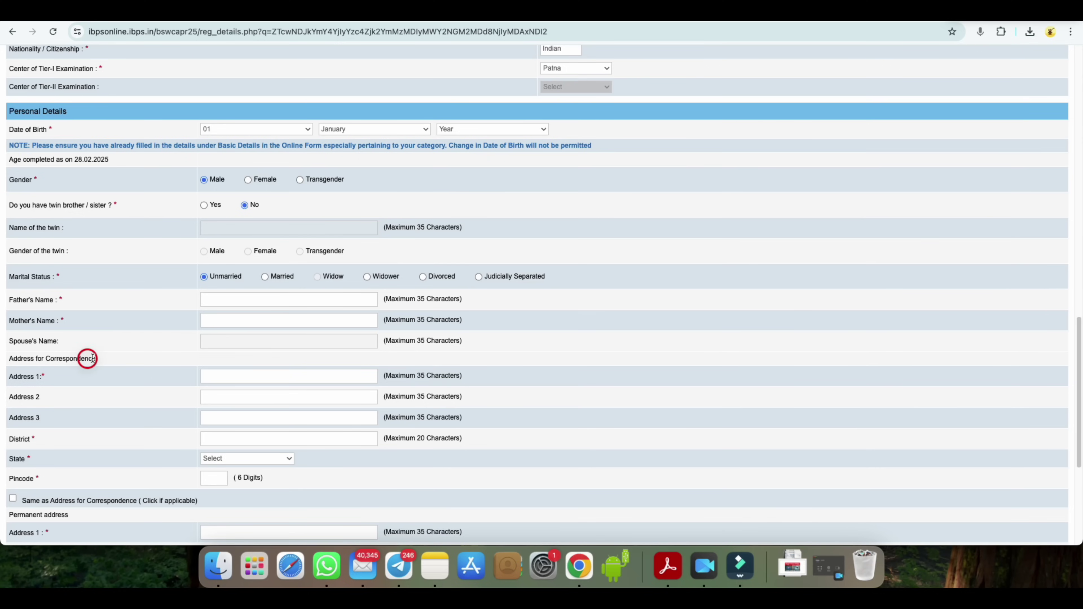
scroll(238, 394, down, 3)
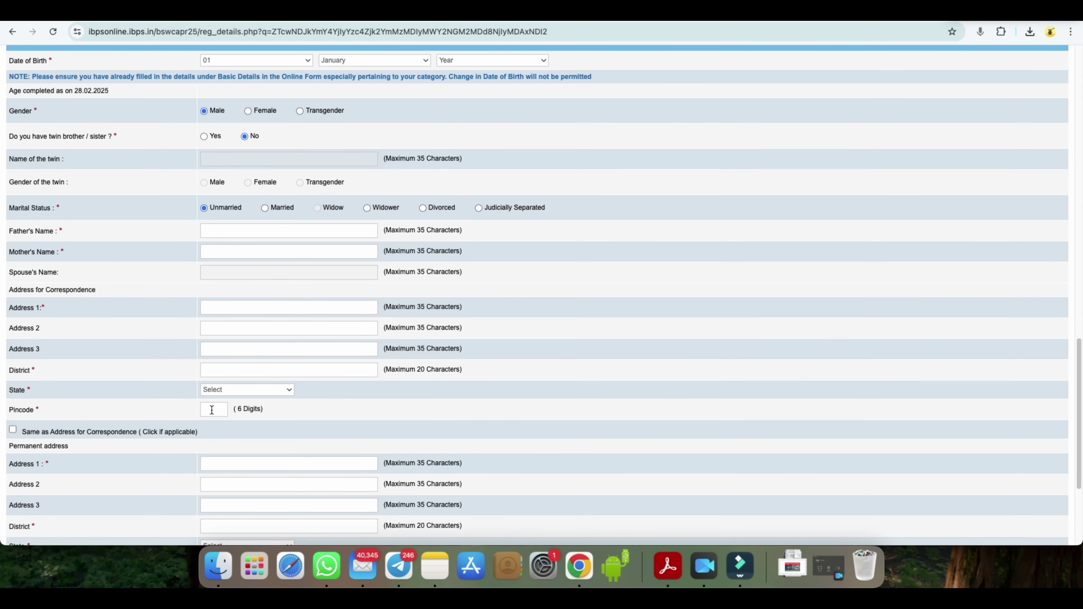
scroll(33, 362, down, 4)
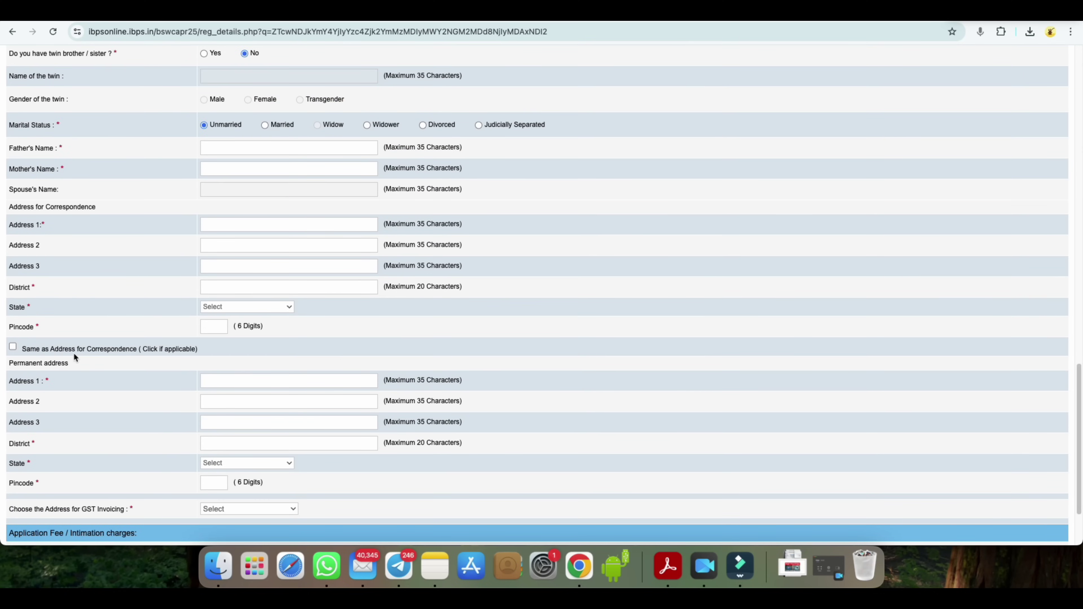
click(60, 350)
click(12, 347)
scroll(260, 382, down, 2)
scroll(260, 382, down, 2)
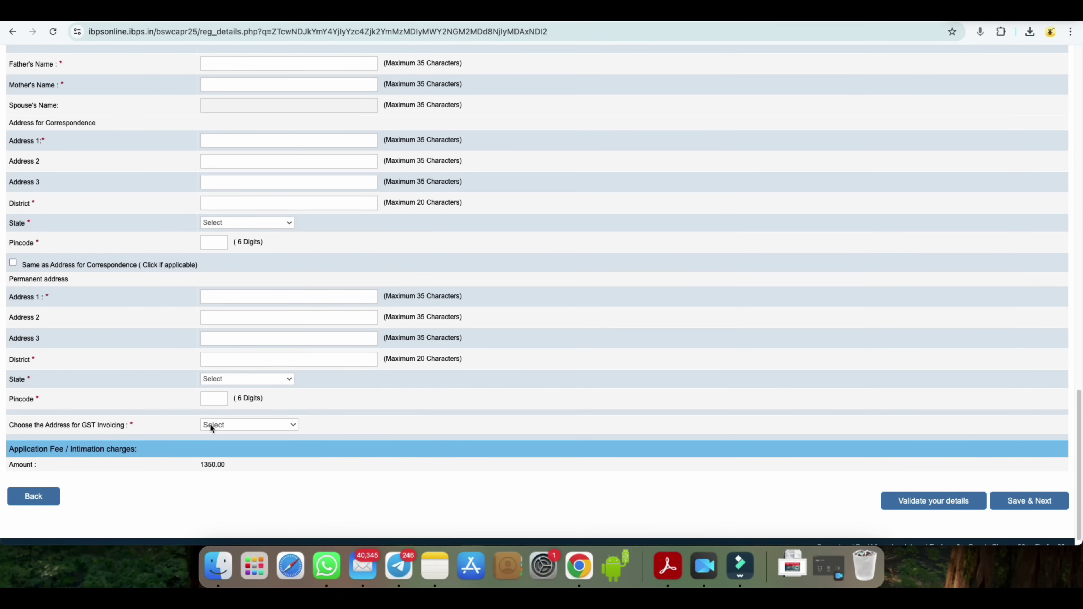
click(211, 426)
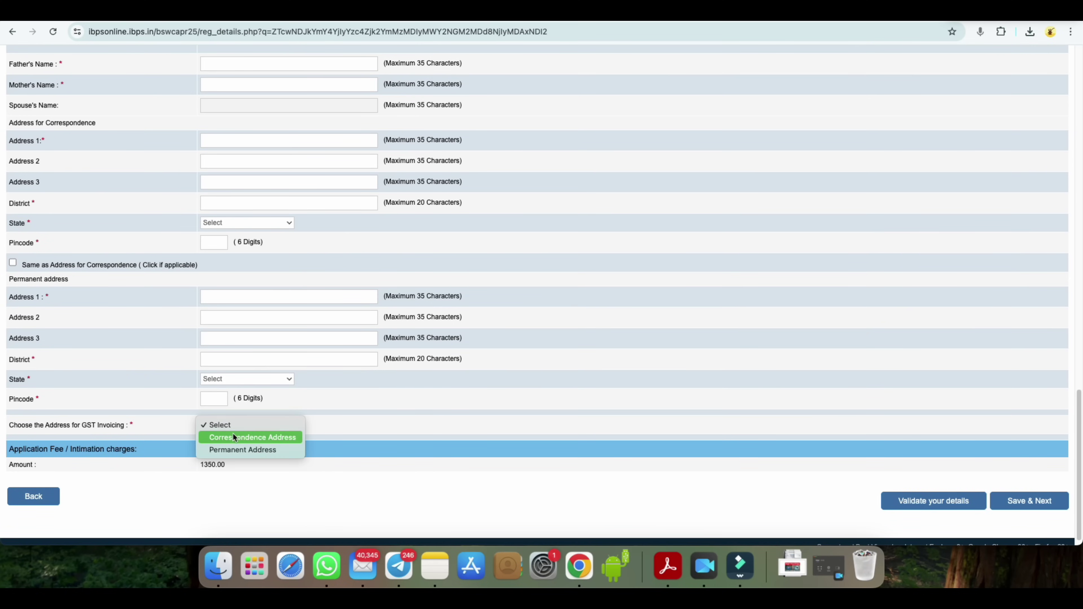
click(234, 449)
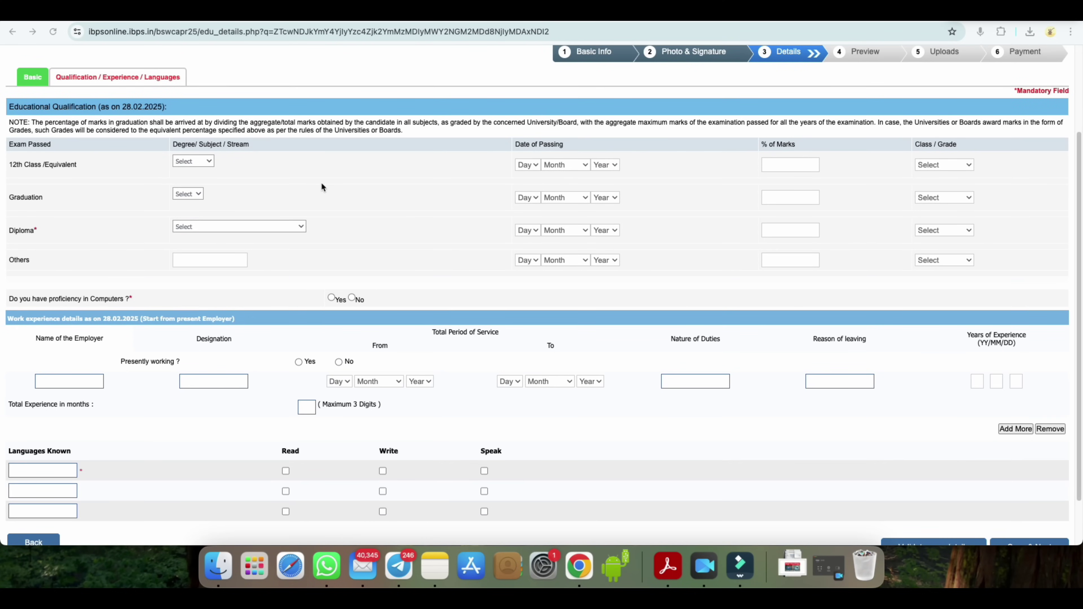
- Set the 12th Class/Equivalent stream to Science and its class to First Class in the educational qualifications
click(12, 167)
click(190, 164)
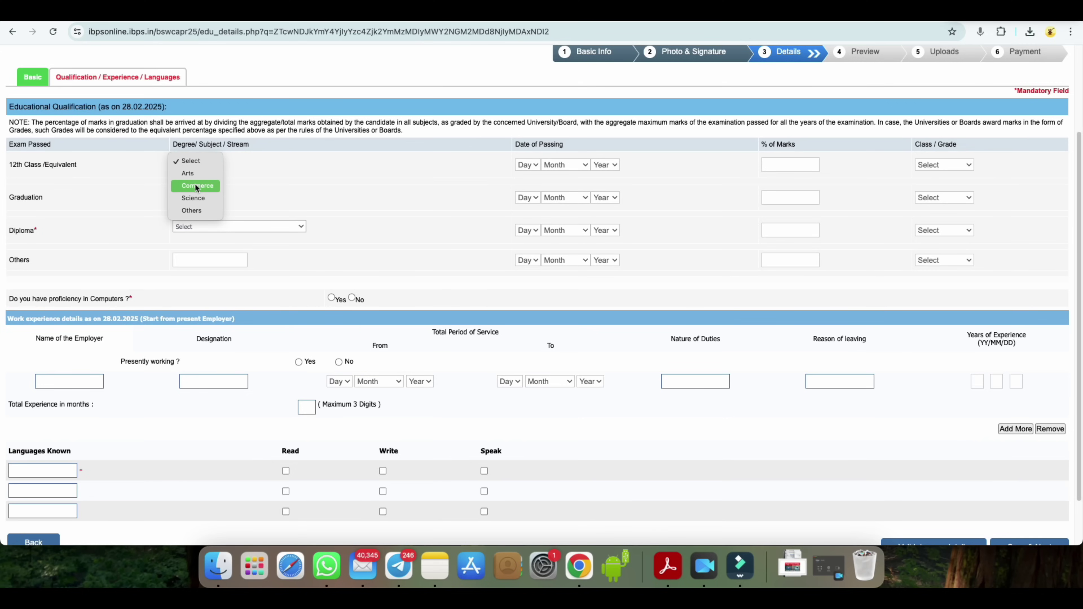
click(194, 198)
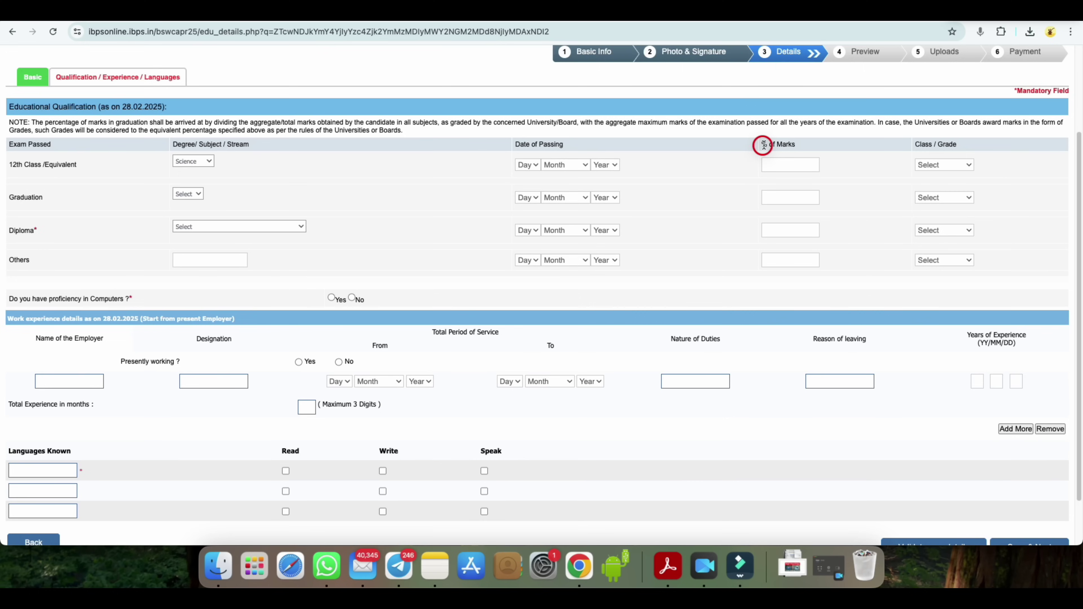
click(942, 165)
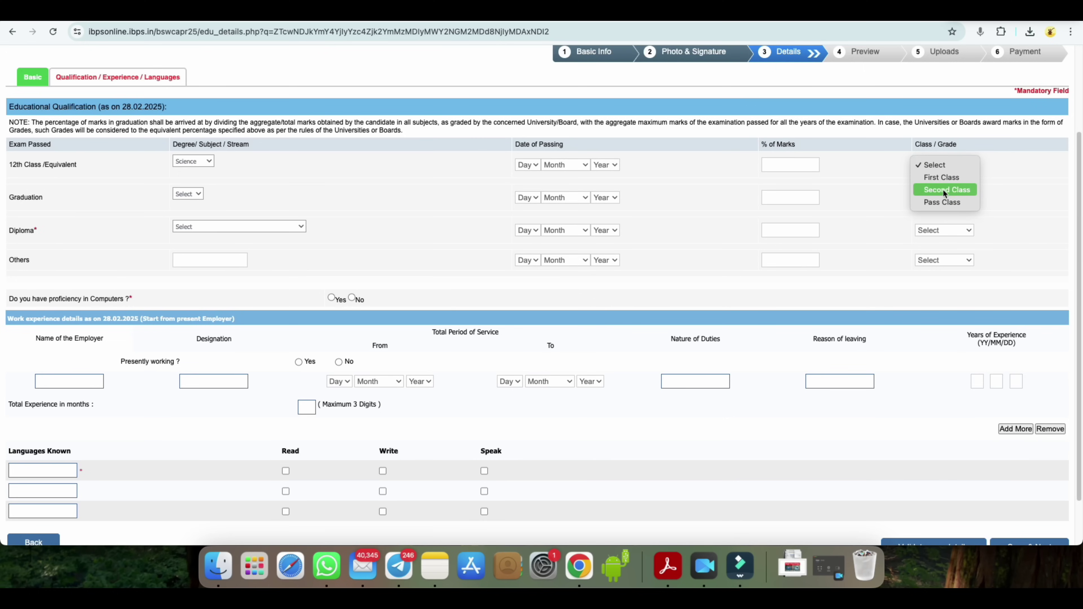
click(943, 178)
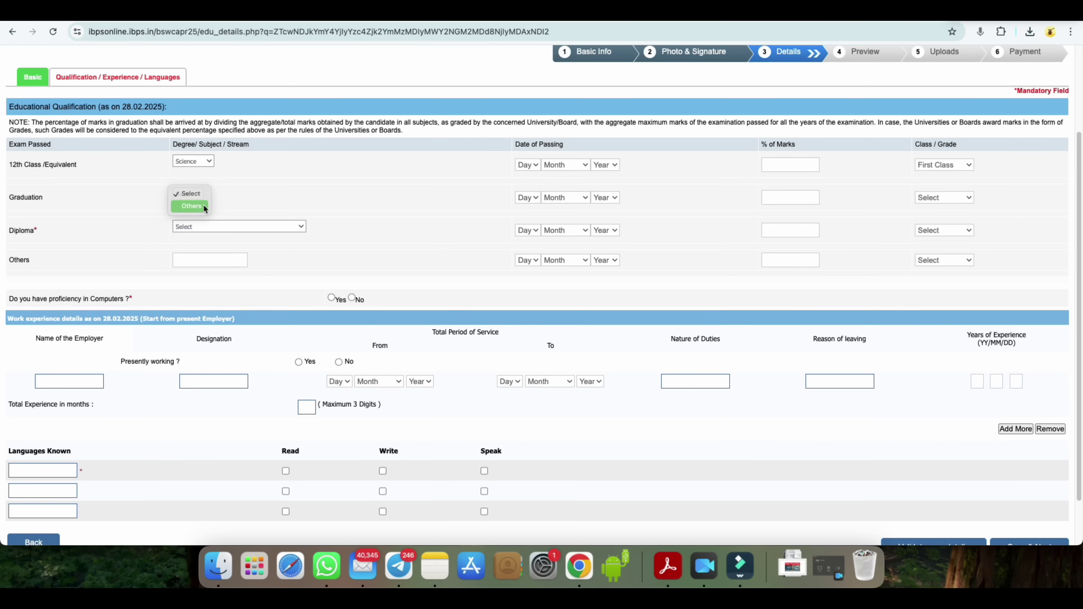
- Set the graduation degree to Others and the diploma to Advanced Diploma in Computer Applications
click(192, 206)
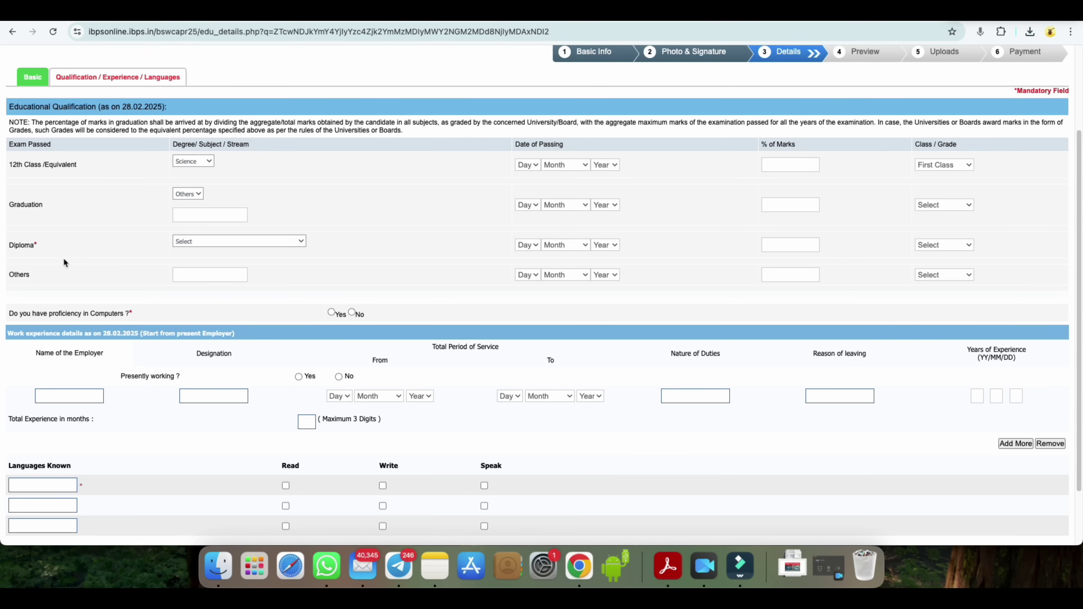
click(191, 240)
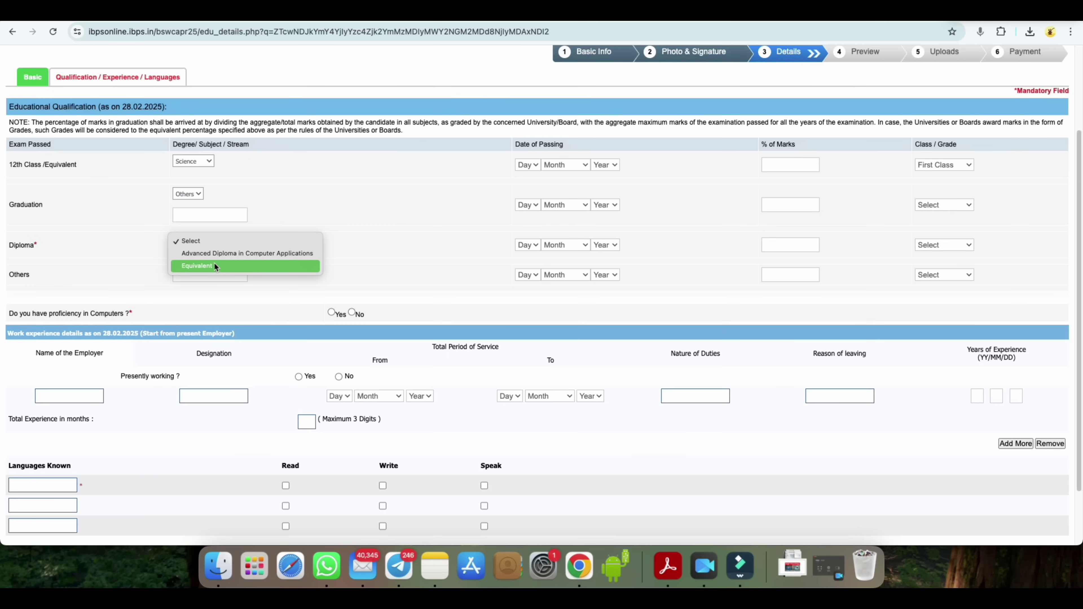
click(214, 252)
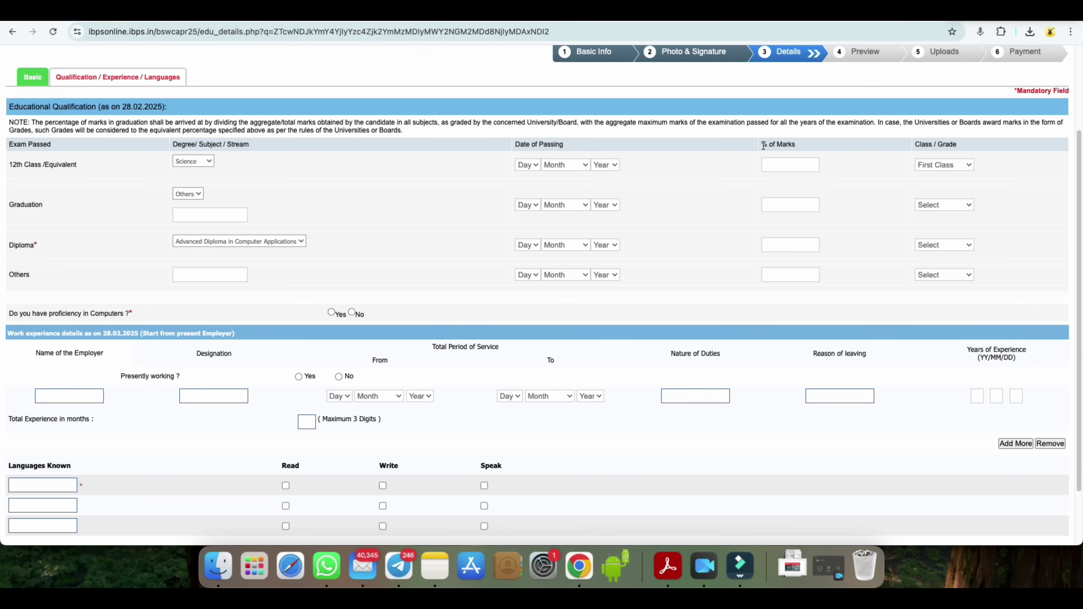
click(943, 250)
click(879, 267)
click(13, 275)
scroll(377, 280, down, 1)
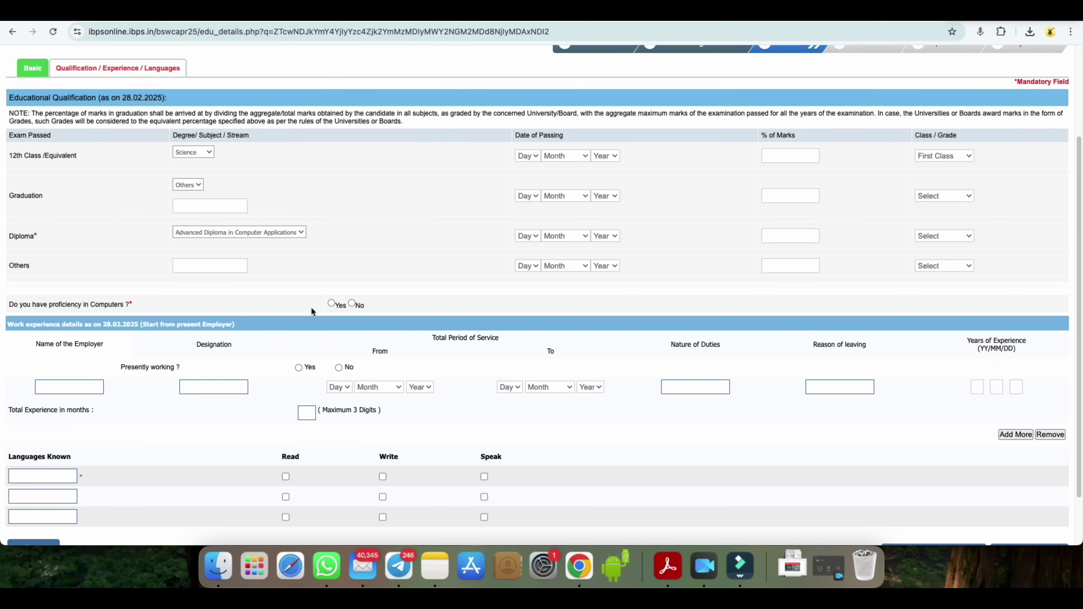
- Answer Yes to having proficiency in computers and No to presently working in the work experience details
click(332, 304)
scroll(354, 305, down, 3)
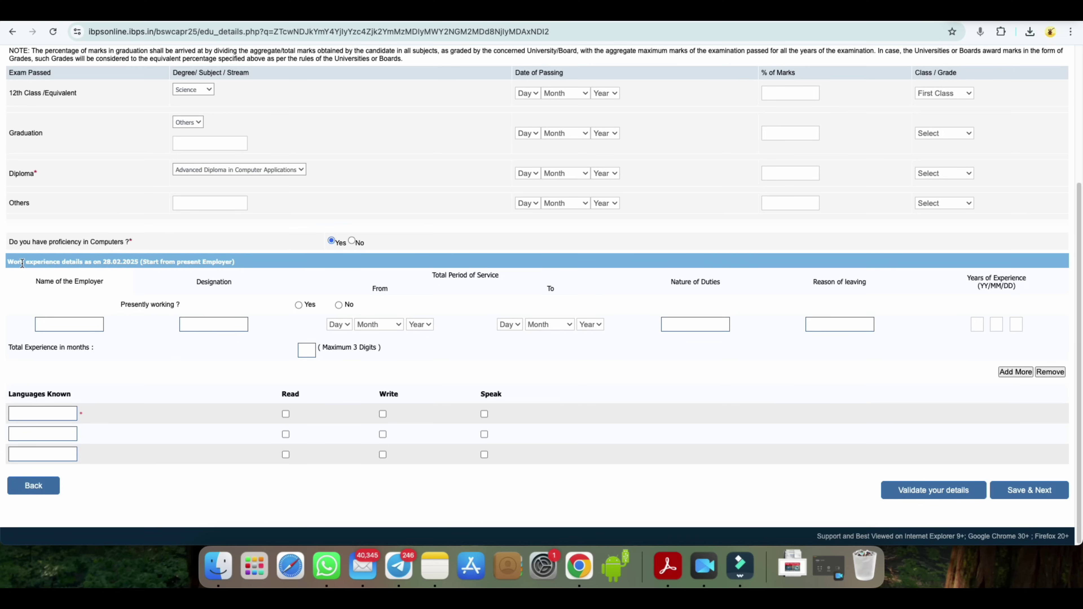
click(41, 263)
click(339, 305)
click(304, 396)
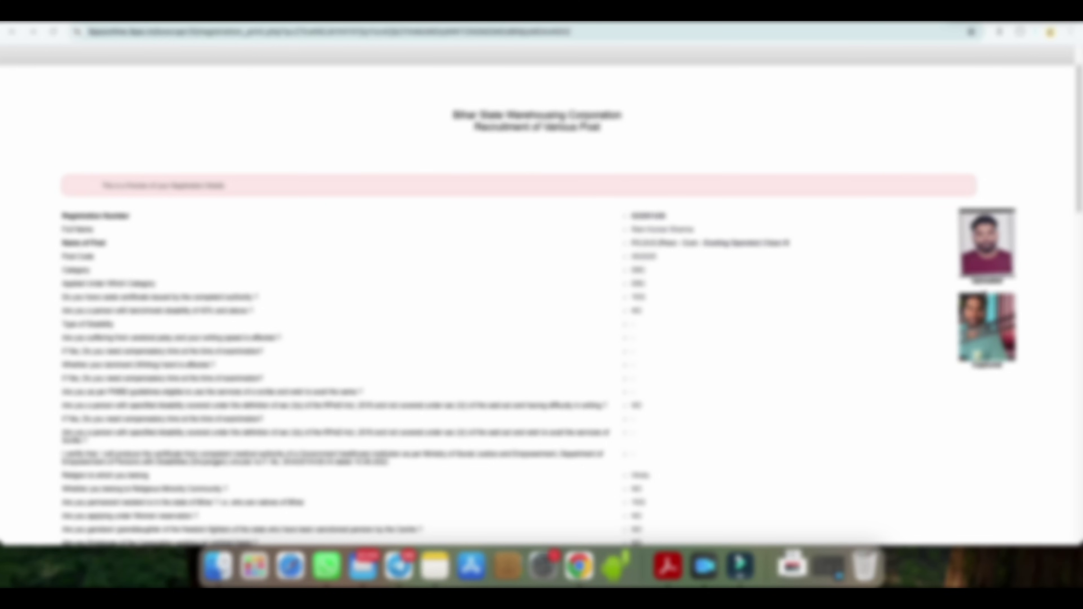
- Go through the application preview, agree to the declaration and complete the registration
scroll(680, 306, down, 5)
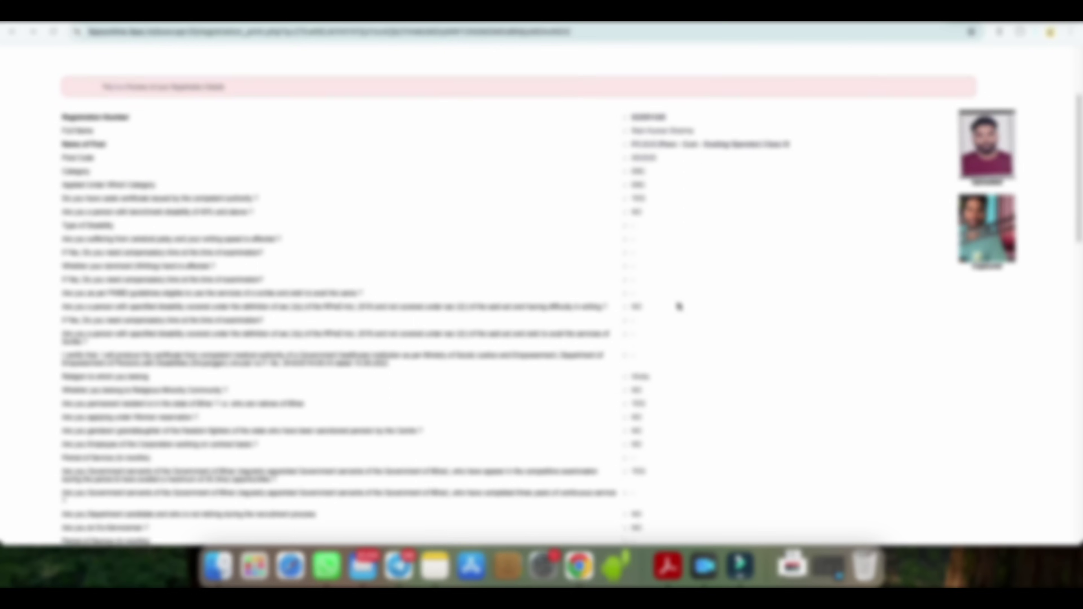
scroll(680, 305, down, 13)
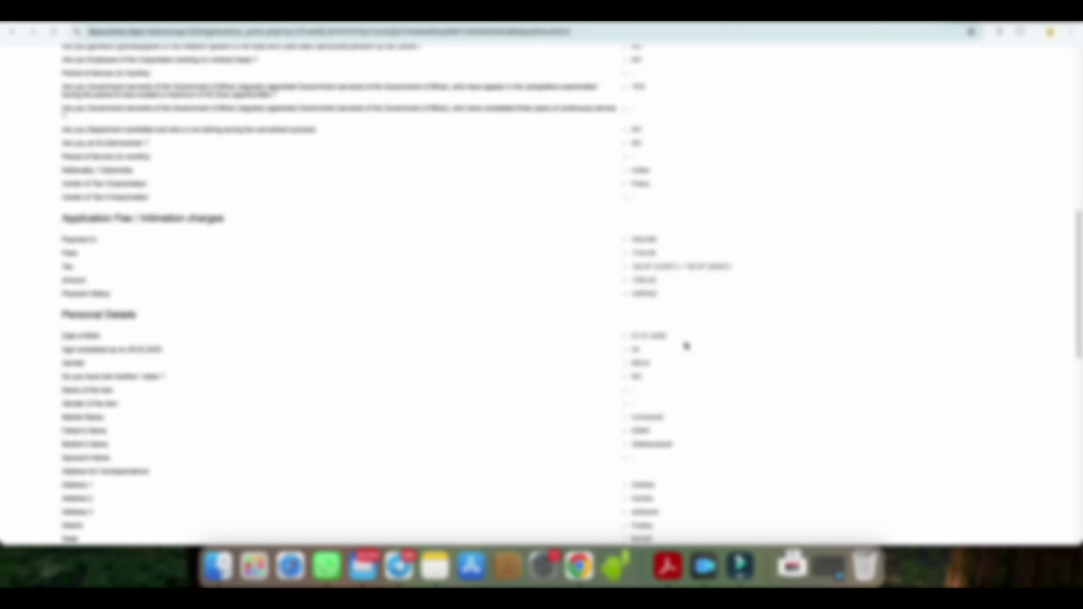
scroll(687, 346, down, 11)
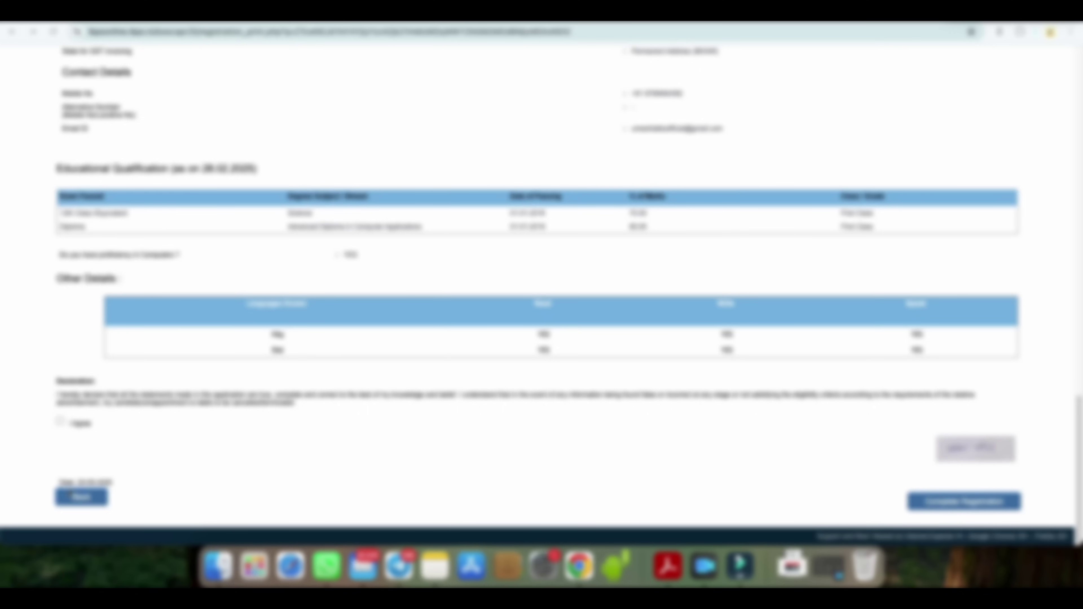
click(61, 421)
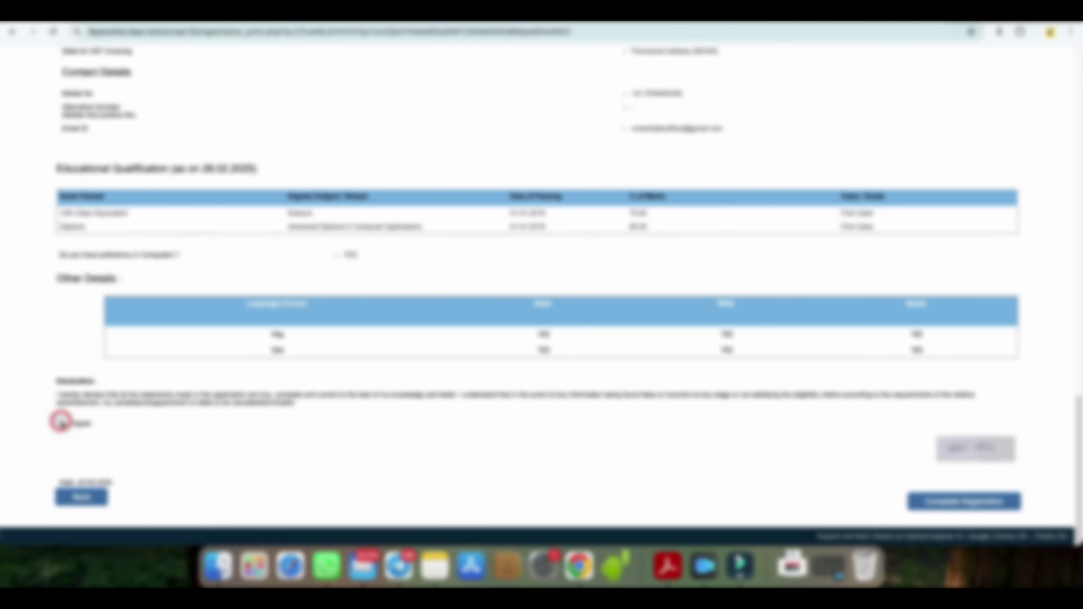
click(950, 505)
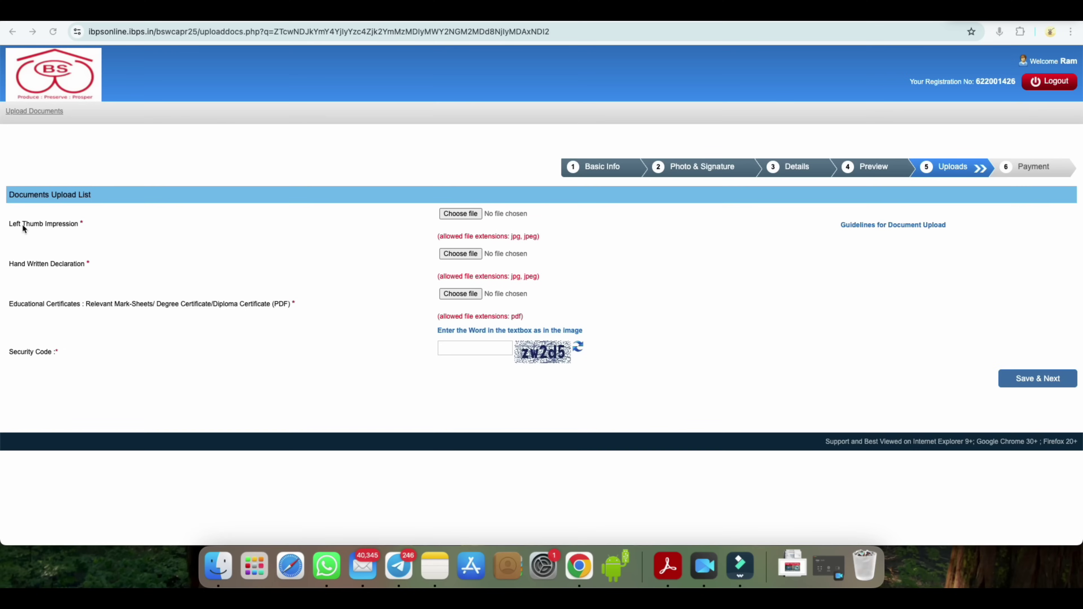
- Examine the hand written declaration text in the notification PDF and its file type, dimension and size requirements in the upload guidelines
click(41, 224)
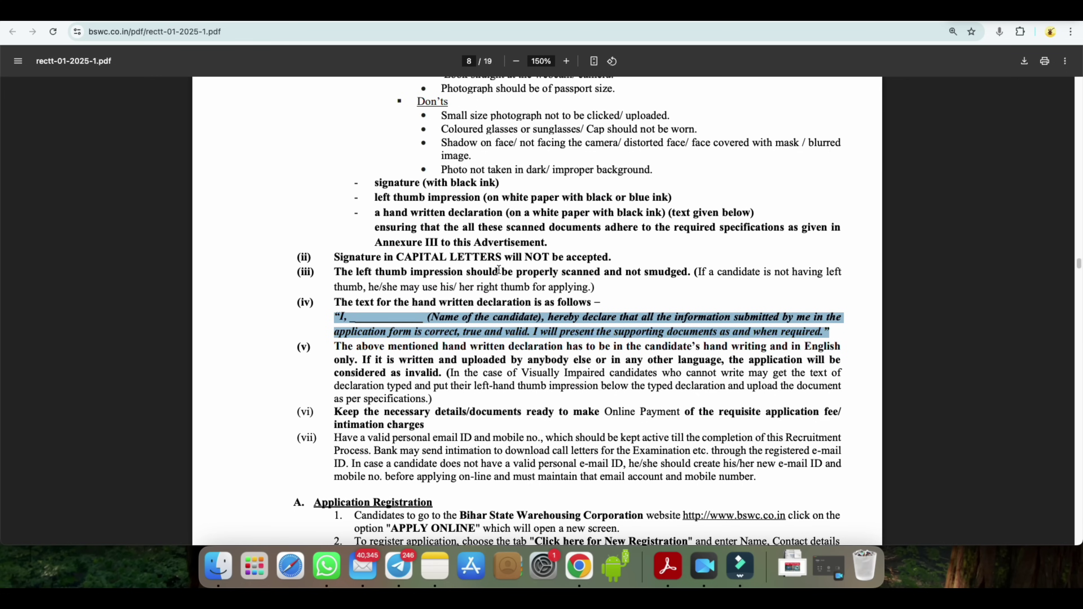
drag(341, 318, 832, 332)
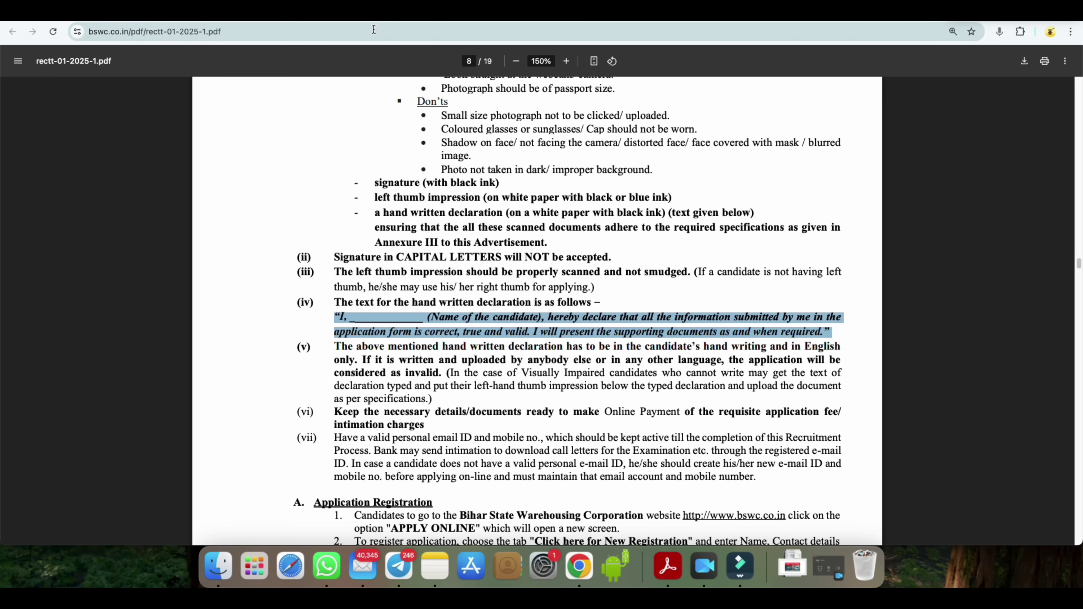
key(ctrl+Tab)
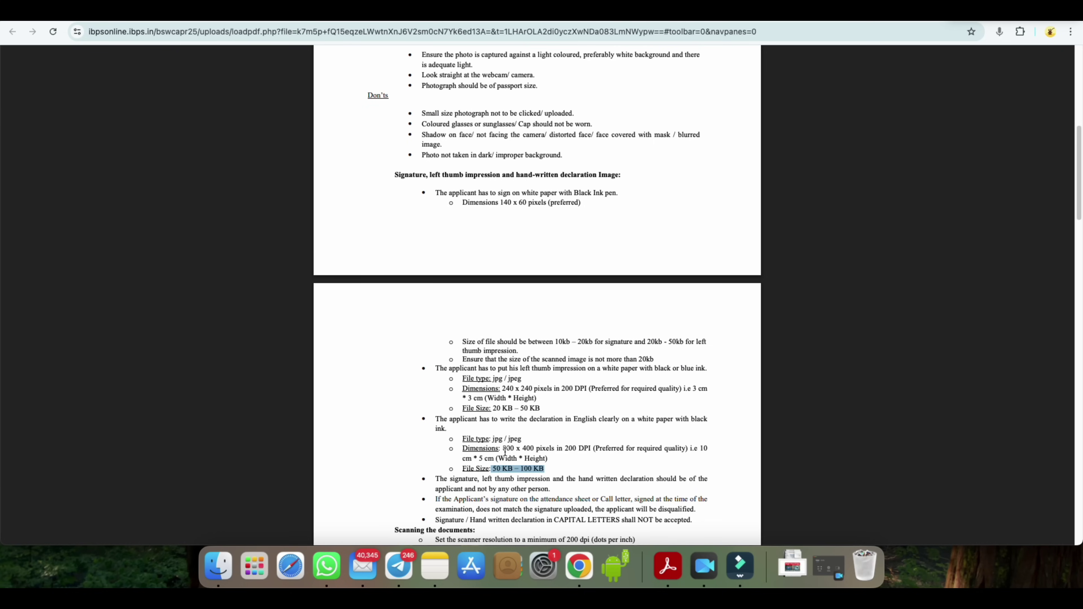
drag(528, 420, 698, 421)
drag(495, 439, 546, 469)
click(503, 469)
- Examine the left thumb impression's paper, ink, dimension and file size requirements in the upload guidelines
drag(534, 369, 624, 368)
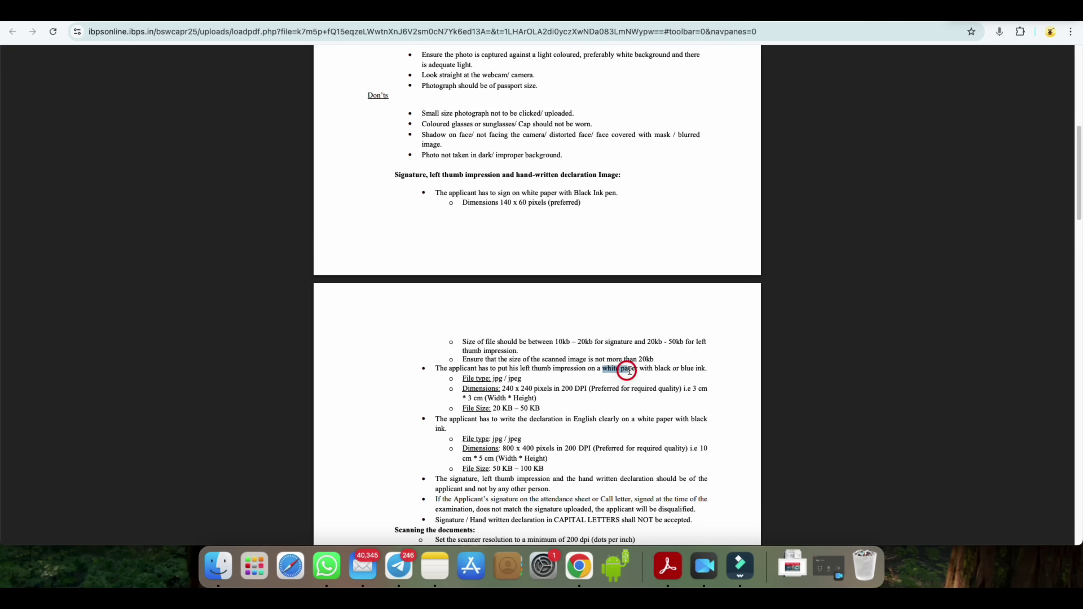
double_click(662, 369)
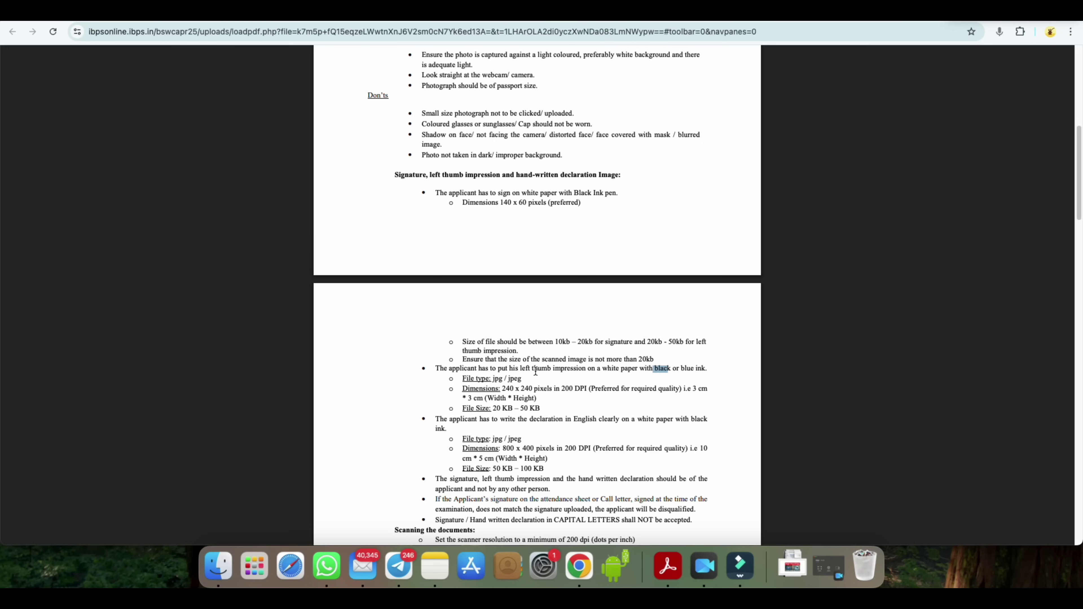
drag(502, 389, 540, 409)
click(497, 409)
- Examine the document file type and size rules in the guidelines, then close them to return to the document uploads page
scroll(532, 446, down, 7)
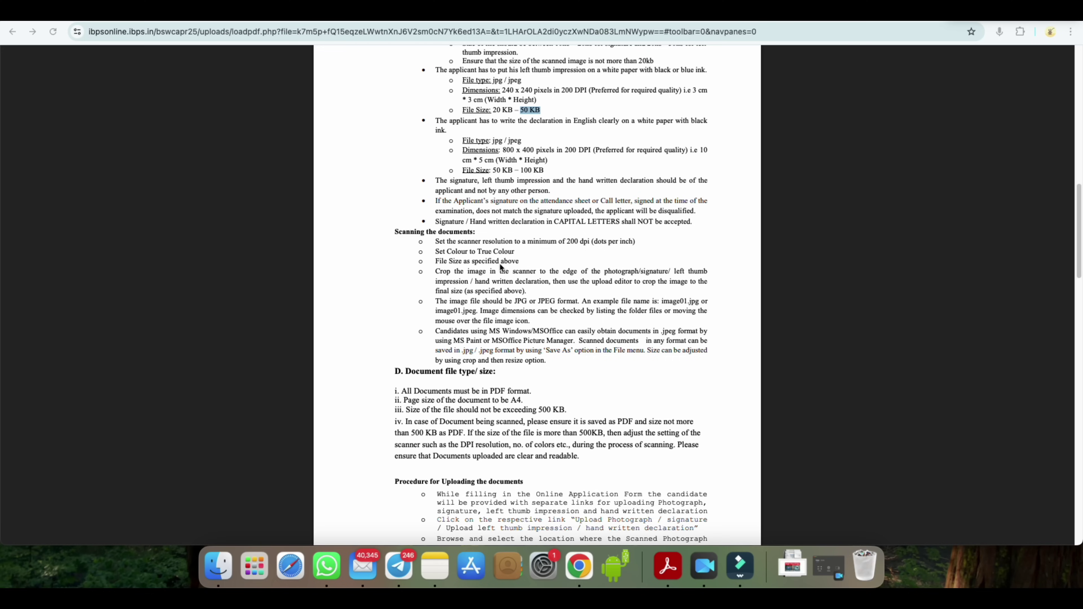
scroll(529, 403, down, 1)
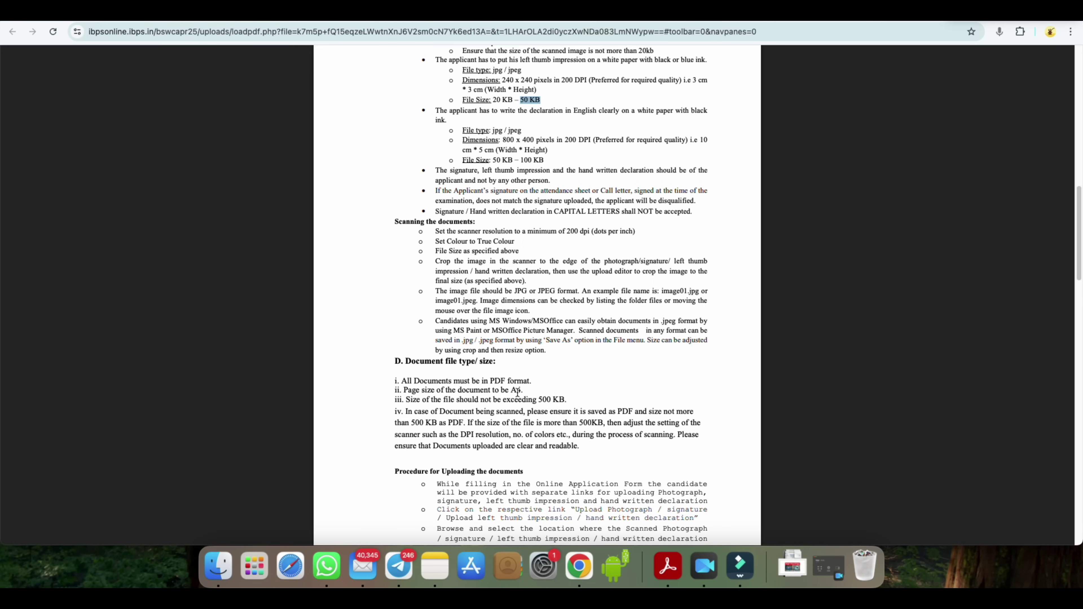
drag(491, 381, 525, 381)
key(super+w)
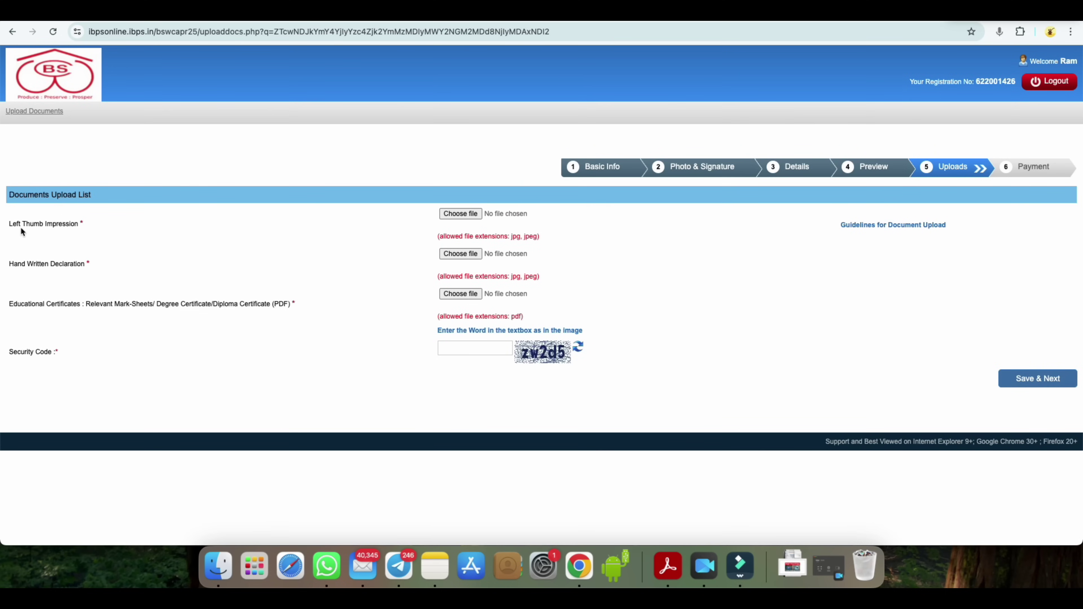
- Review the required document uploads and the text for the hand written declaration in the BSWC Recruitment 2025 article
drag(10, 224, 78, 224)
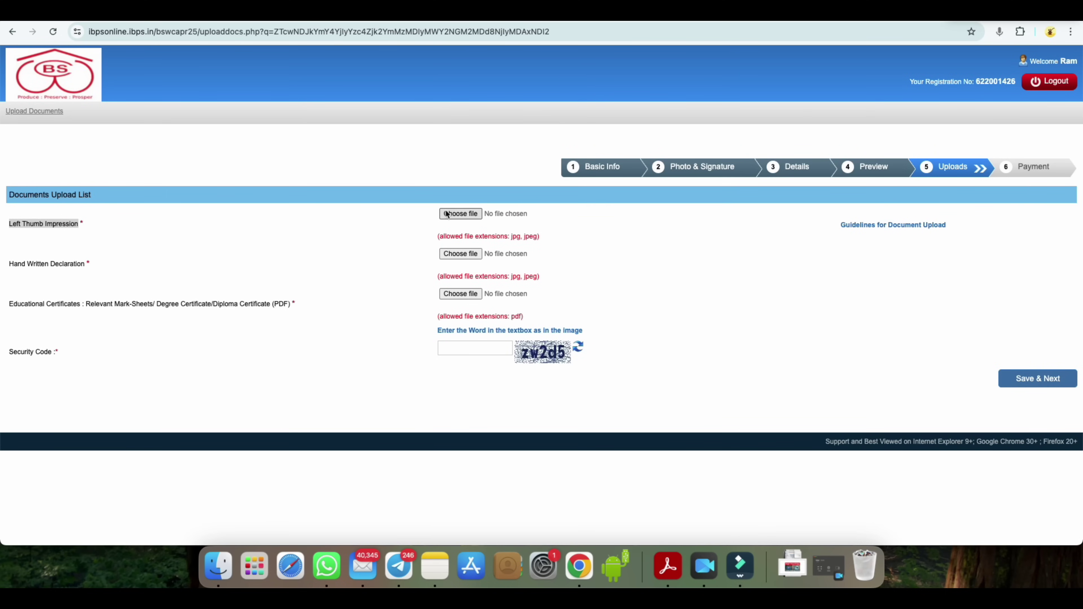
click(69, 267)
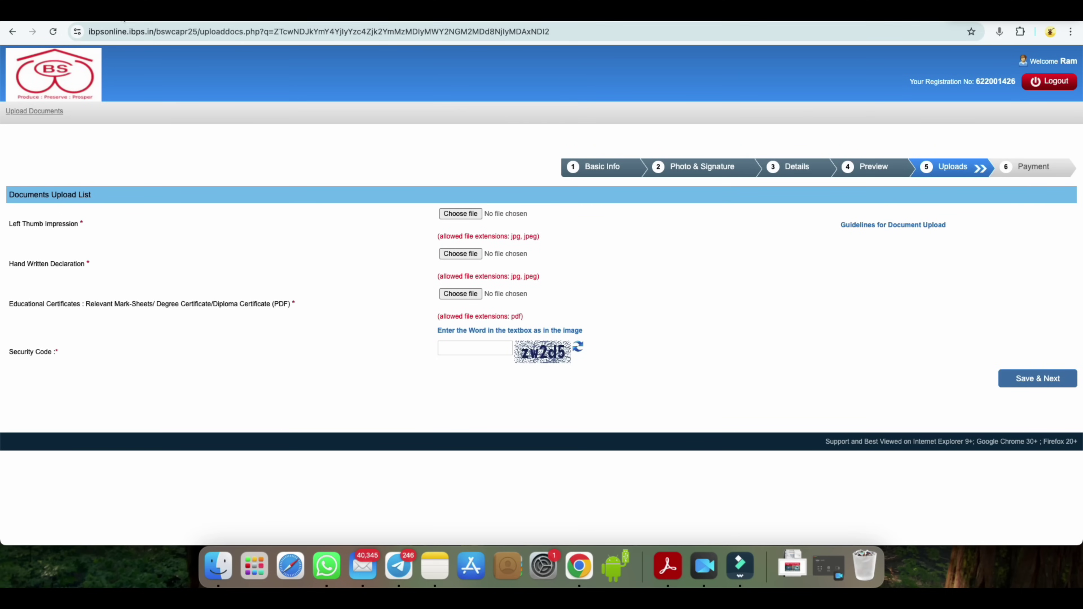
click(122, 14)
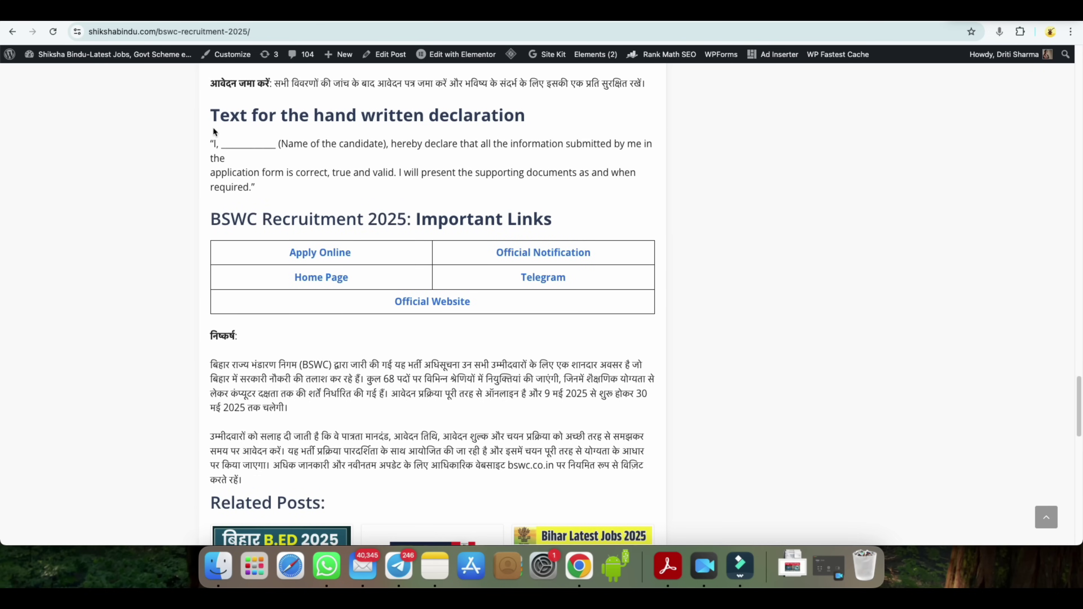
drag(211, 144, 252, 188)
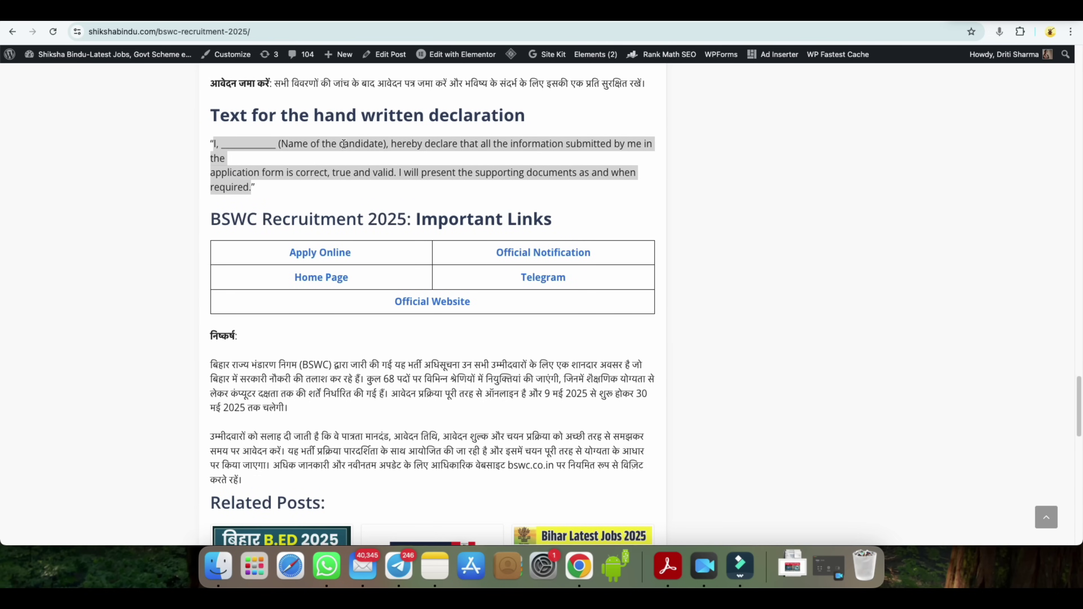
click(399, 144)
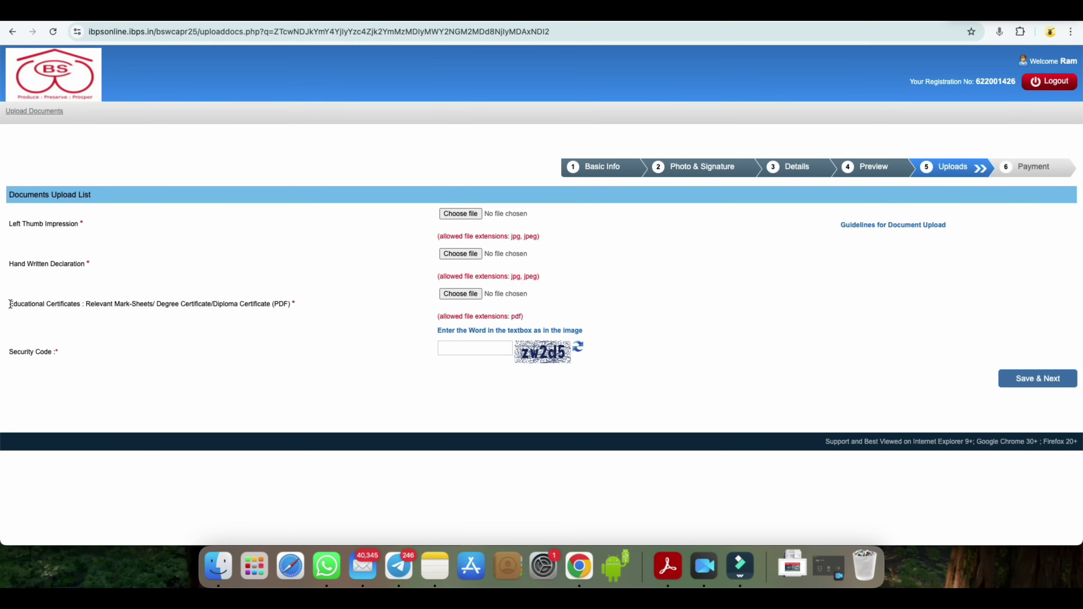
drag(11, 305, 271, 304)
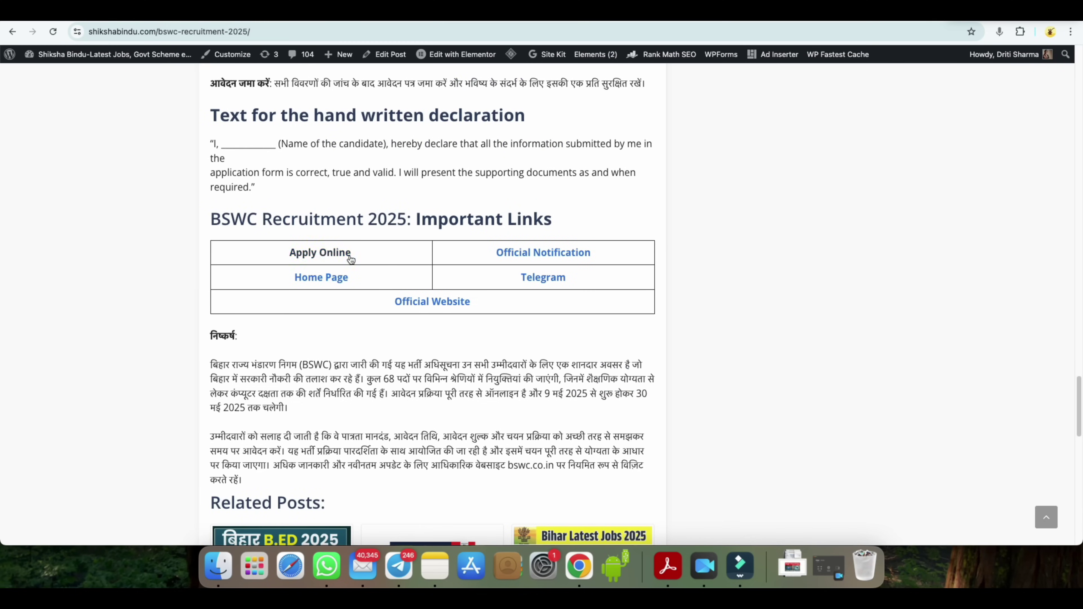
- Open the application portal from the article's Apply Online link and examine the last dates for printing and editing the application
click(351, 260)
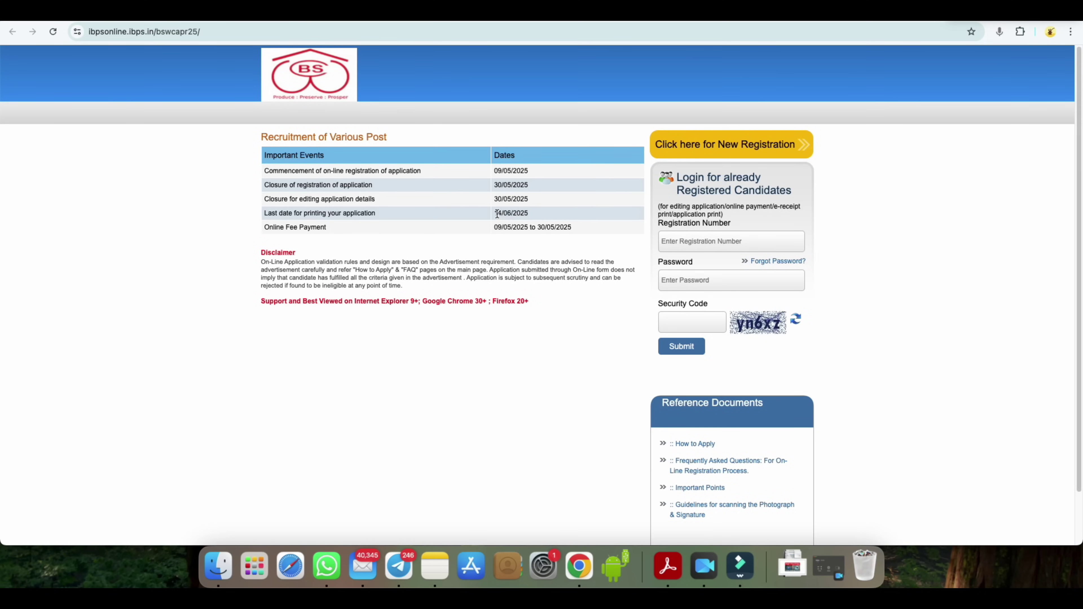
drag(496, 214, 530, 213)
drag(495, 201, 523, 201)
click(734, 221)
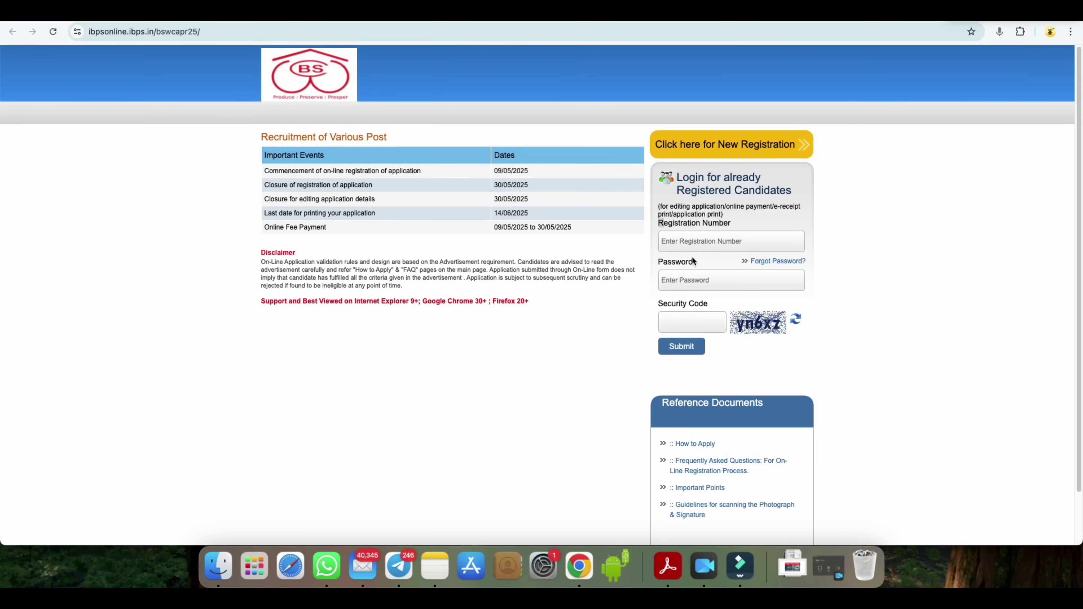